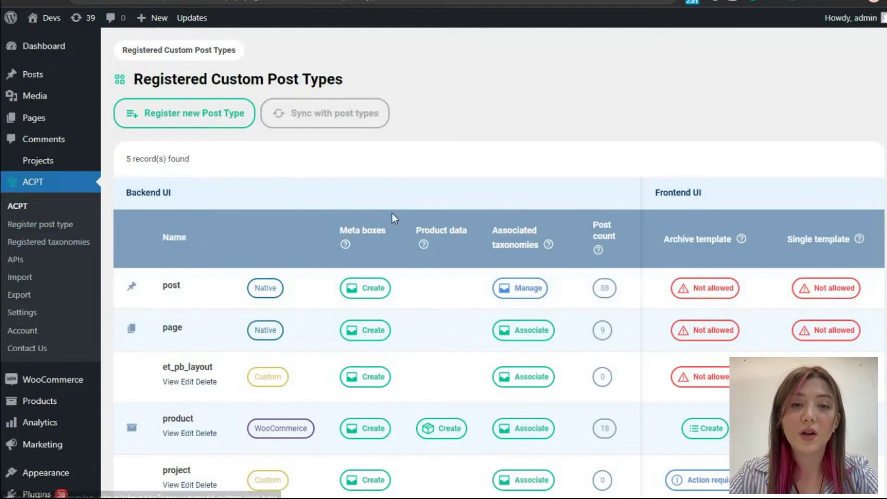
# - From the Registered Custom Post Types page, open ACPT's Register new Post Type form
pyautogui.scroll(-3, 392, 212)
pyautogui.scroll(3, 347, 245)
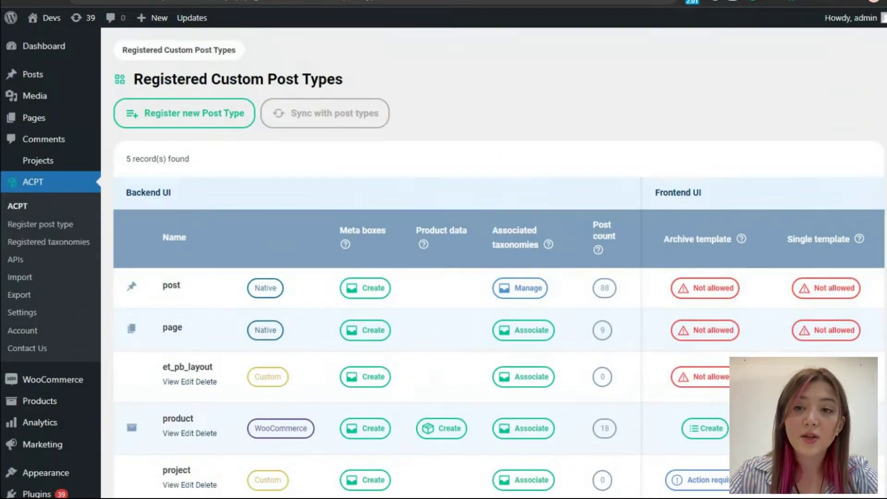
pyautogui.scroll(-2, 233, 366)
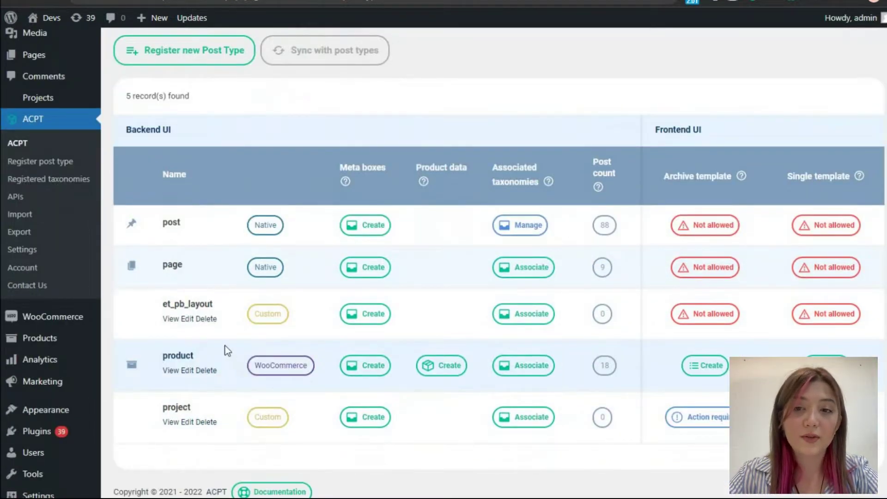
pyautogui.scroll(2, 207, 134)
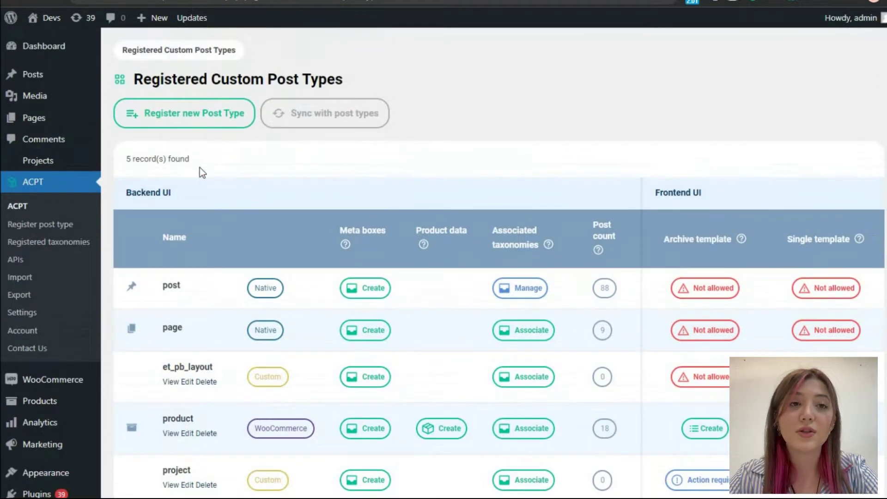
pyautogui.click(171, 124)
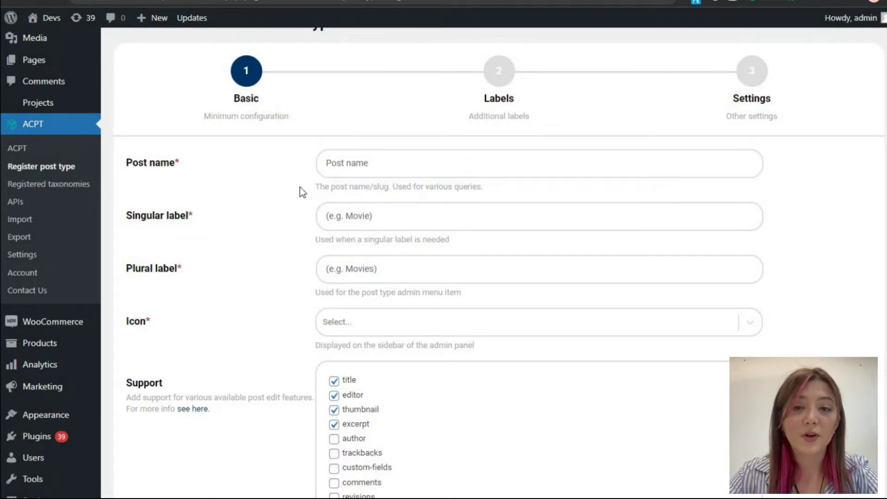
# - Enter post name 'movie' with singular label 'Movie' and plural label 'Movies'
pyautogui.click(358, 166)
pyautogui.click(345, 194)
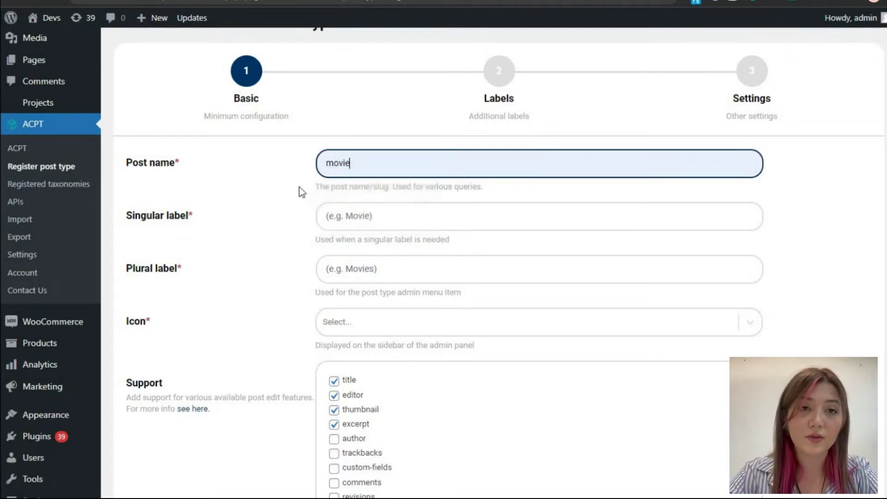
pyautogui.click(392, 224)
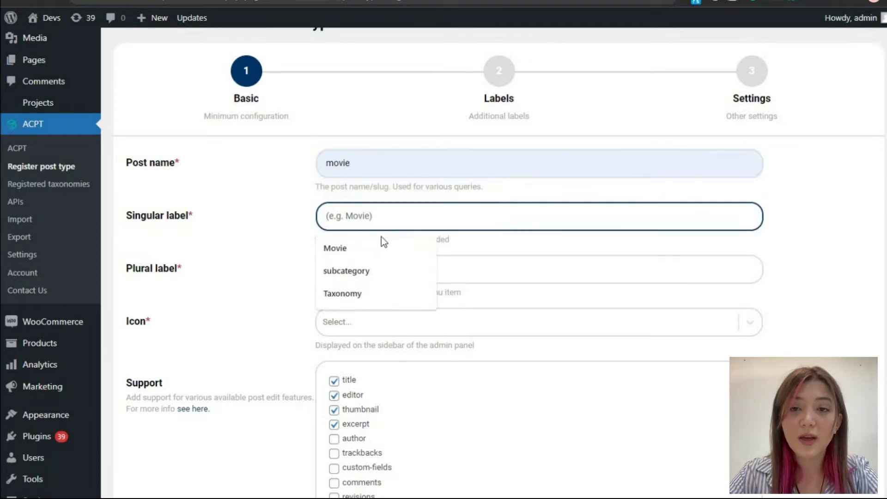
pyautogui.click(343, 248)
pyautogui.click(347, 266)
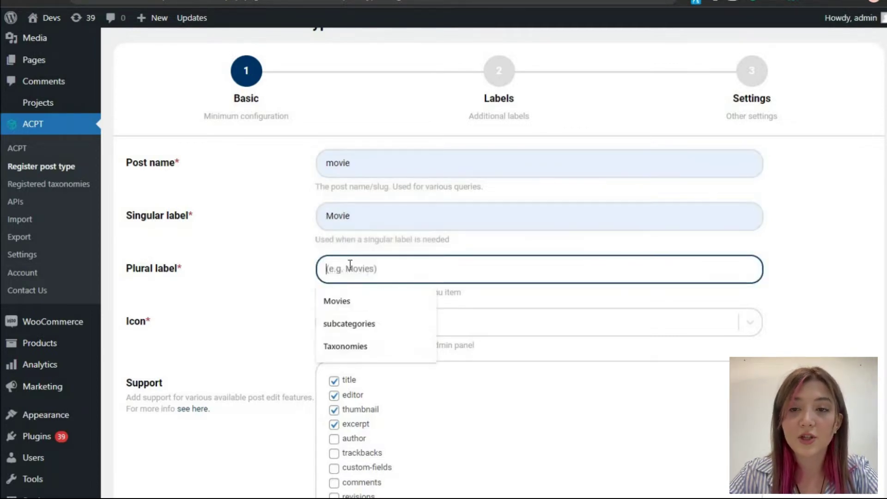
pyautogui.click(344, 299)
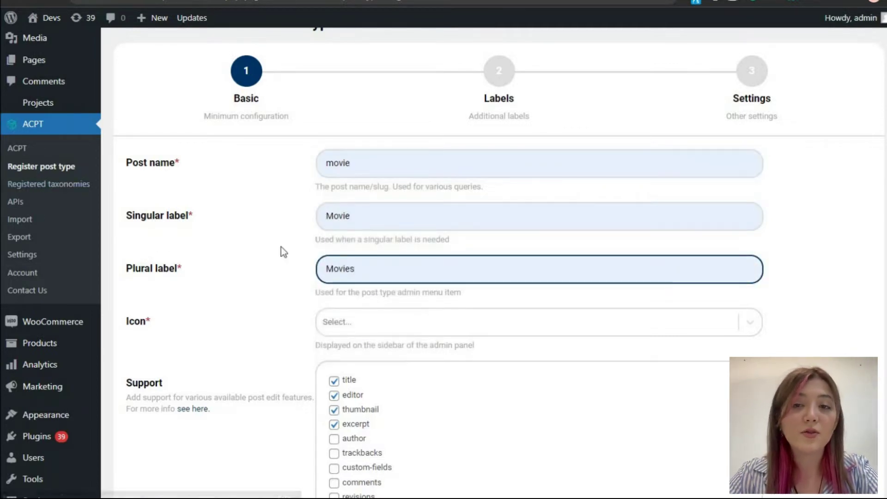
# - Choose the admin-site-alt icon and enable author and comments support
pyautogui.click(343, 320)
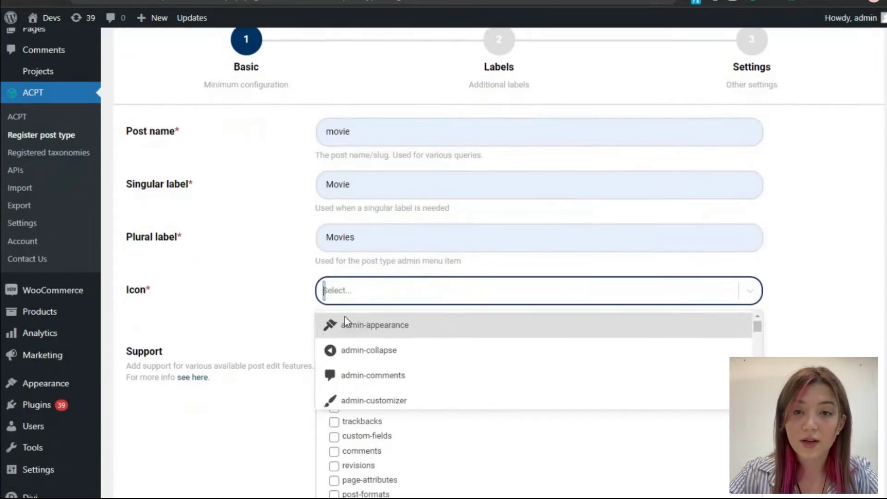
pyautogui.scroll(-3, 394, 353)
pyautogui.scroll(-5, 394, 353)
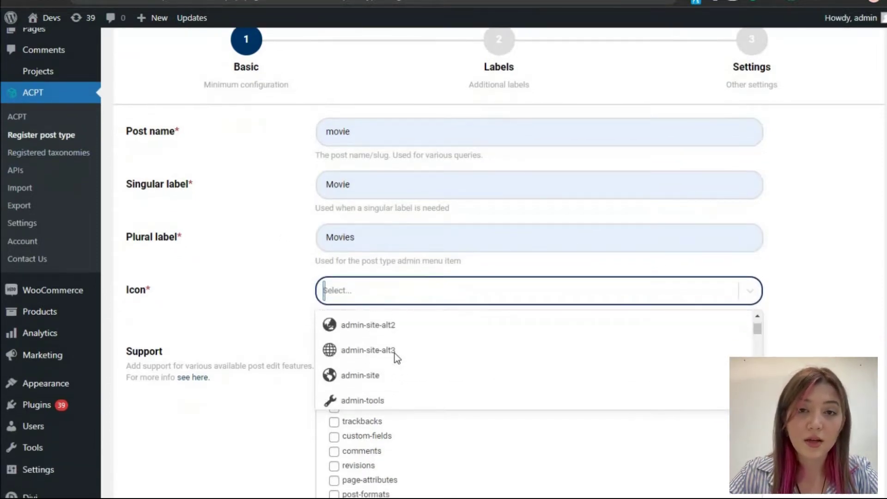
pyautogui.scroll(2, 385, 351)
pyautogui.click(372, 368)
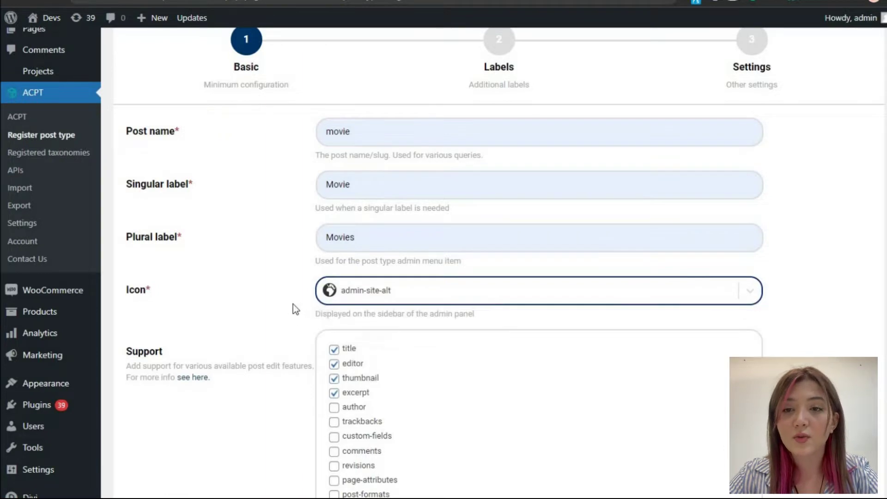
pyautogui.scroll(-3, 294, 305)
pyautogui.scroll(1, 297, 304)
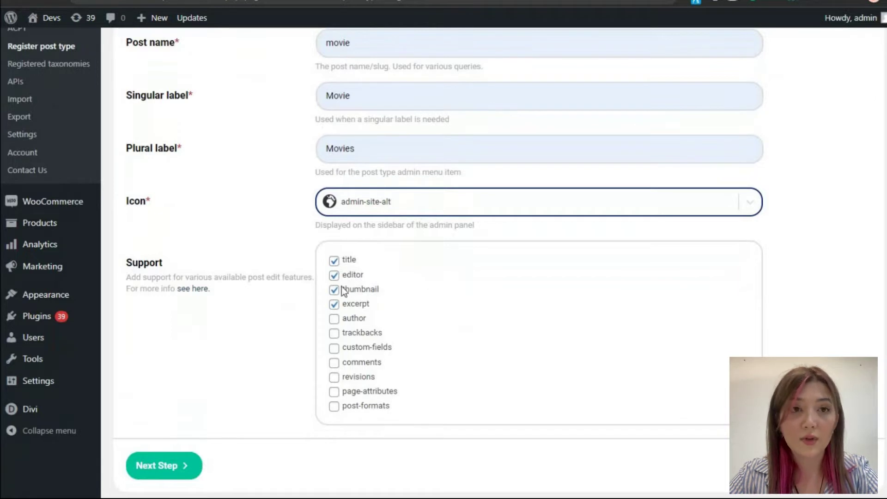
pyautogui.click(334, 319)
pyautogui.click(334, 319)
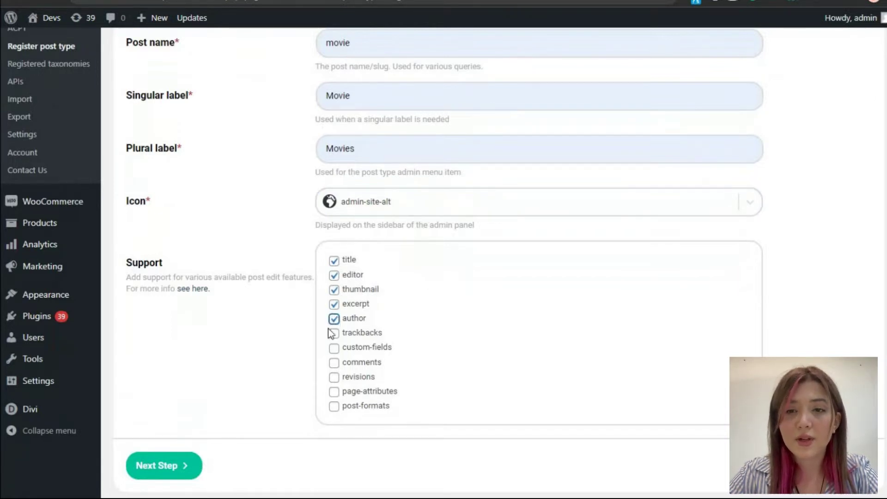
pyautogui.click(335, 363)
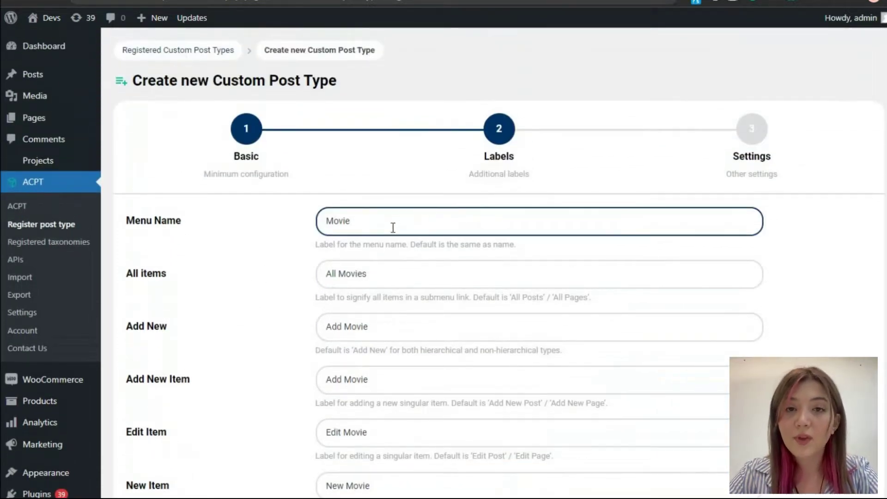
# - Scroll through the auto-filled Movie labels, from 'All Movies' to 'Movie updated'
pyautogui.scroll(-10, 393, 227)
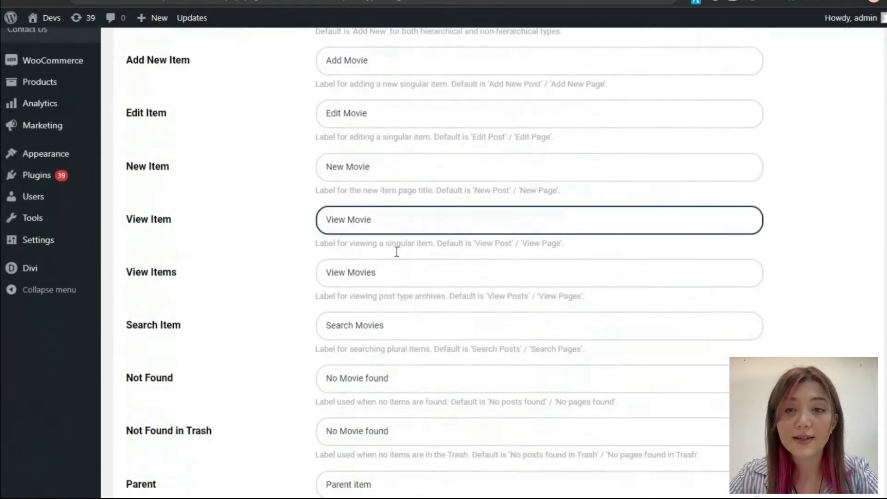
pyautogui.scroll(-9, 396, 257)
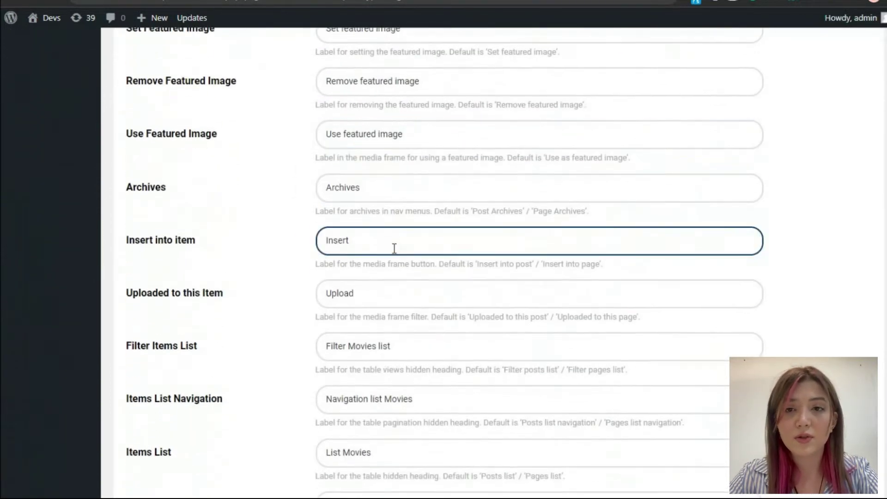
pyautogui.scroll(-8, 393, 246)
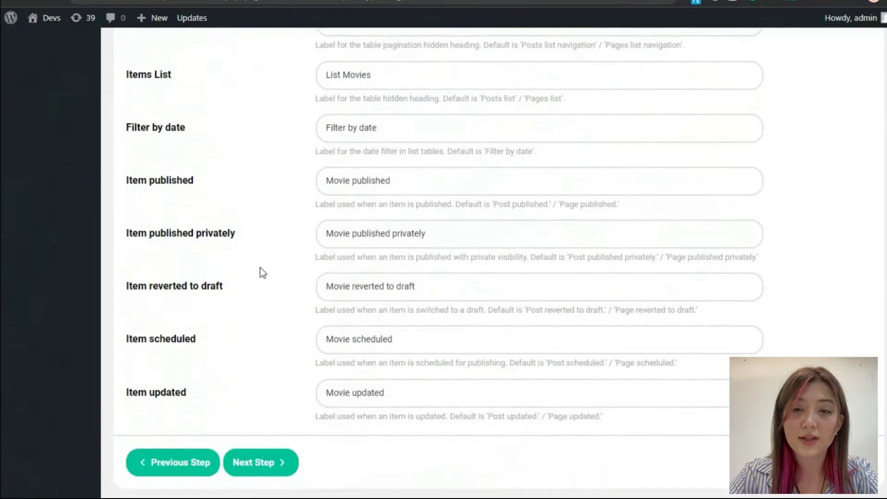
# - Go to the Settings step and review the default toggles, leaving Has archive on
pyautogui.click(276, 462)
pyautogui.scroll(7, 277, 259)
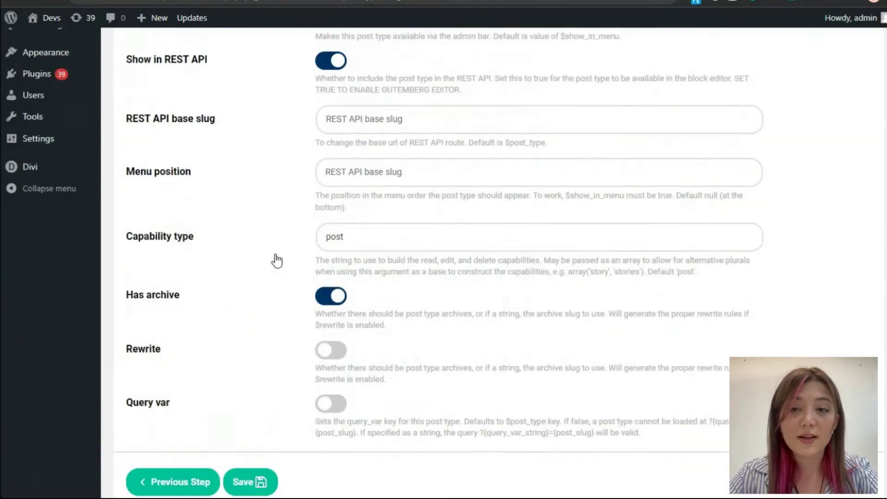
pyautogui.scroll(2, 277, 261)
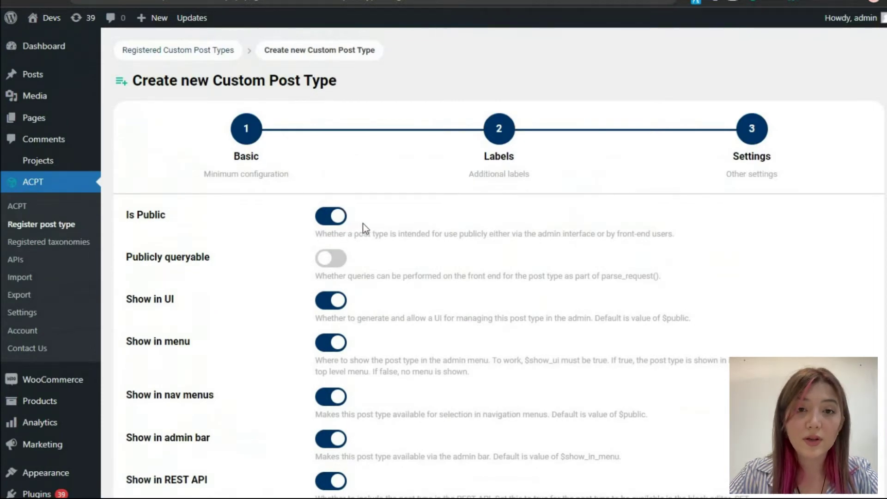
pyautogui.scroll(-7, 300, 250)
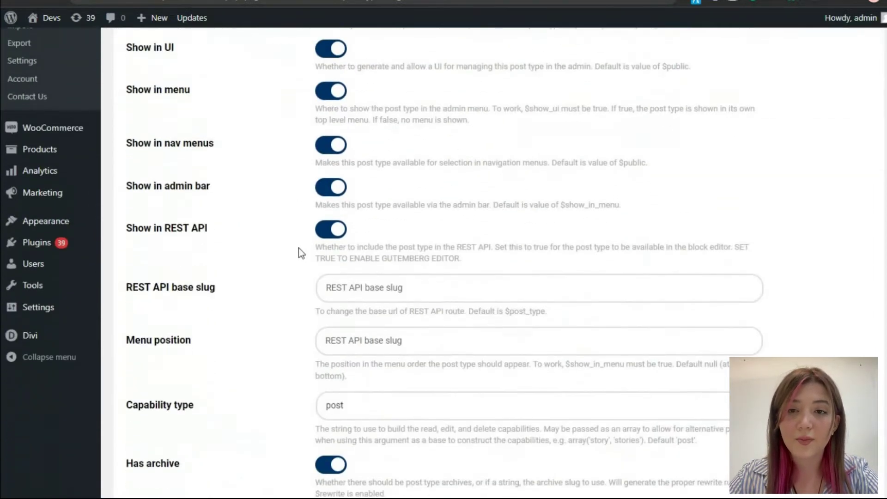
pyautogui.scroll(-3, 303, 263)
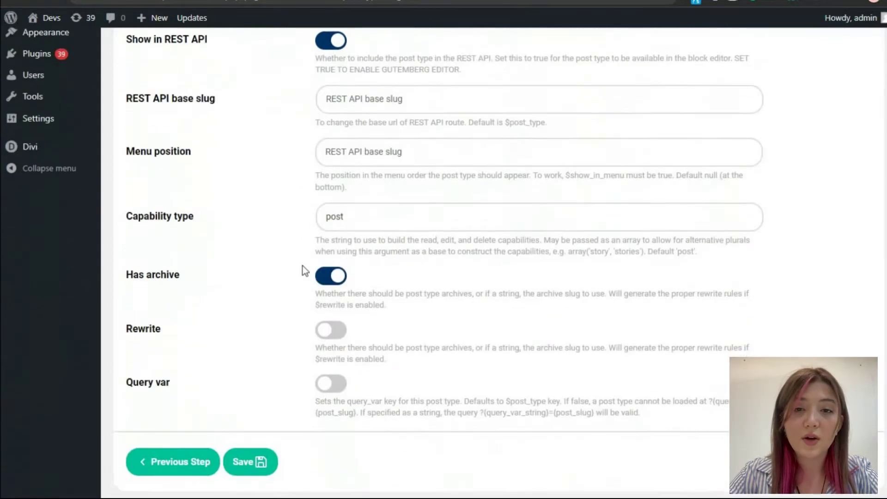
pyautogui.scroll(4, 303, 265)
pyautogui.scroll(3, 303, 265)
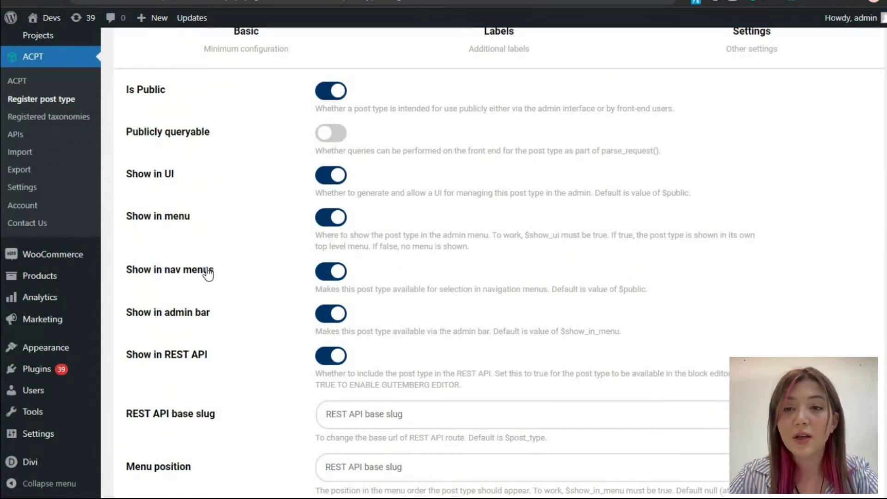
pyautogui.scroll(1, 48, 139)
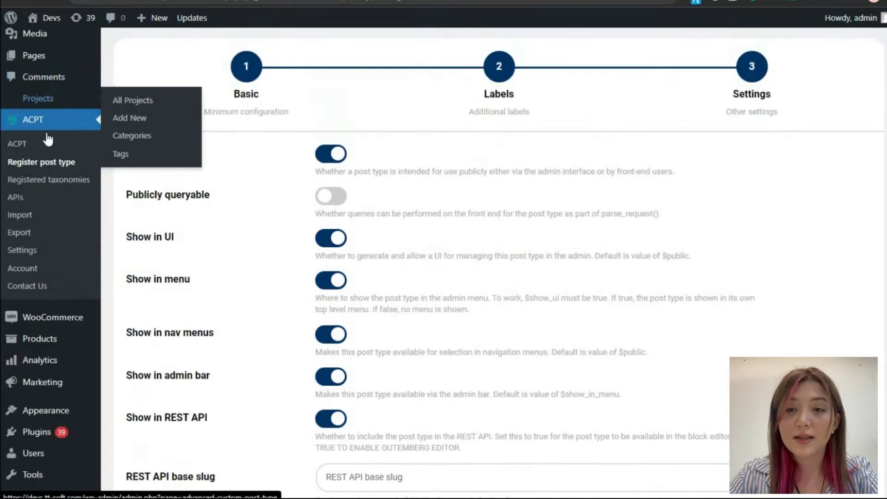
pyautogui.scroll(-2, 161, 239)
pyautogui.scroll(-3, 162, 239)
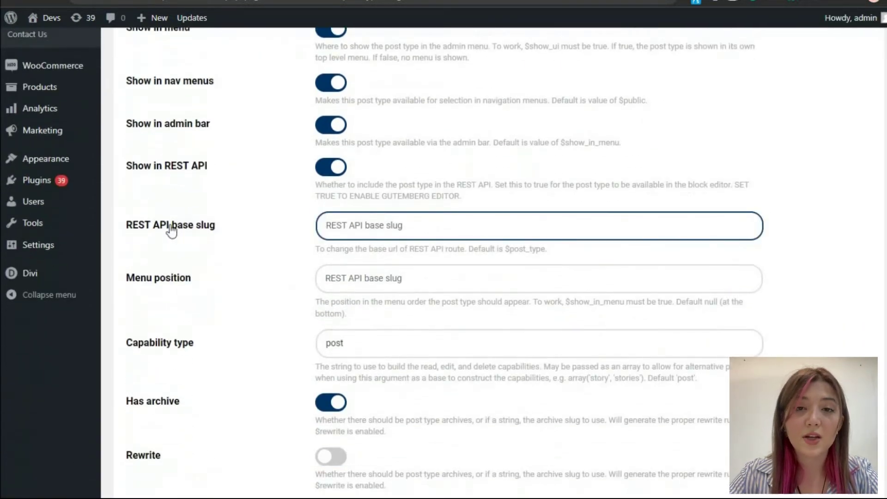
# - Keep the REST base and capability type 'post', then save the movie post type
pyautogui.click(180, 225)
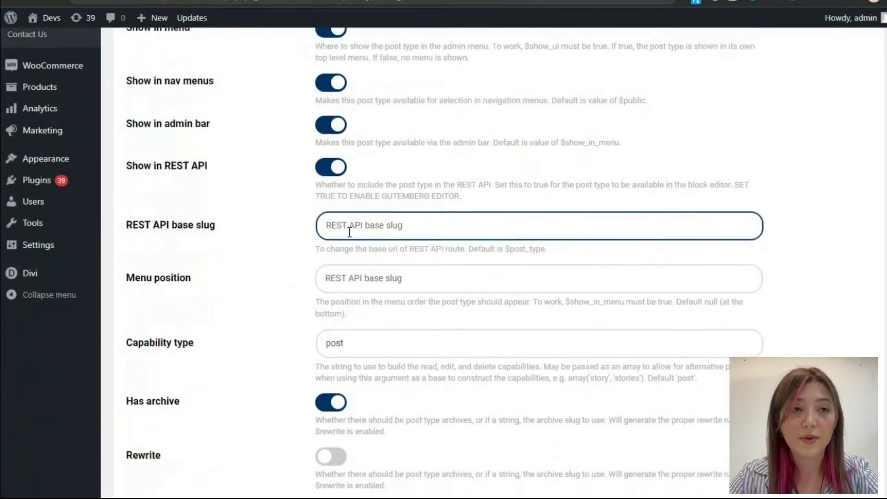
pyautogui.click(277, 263)
pyautogui.scroll(-2, 273, 266)
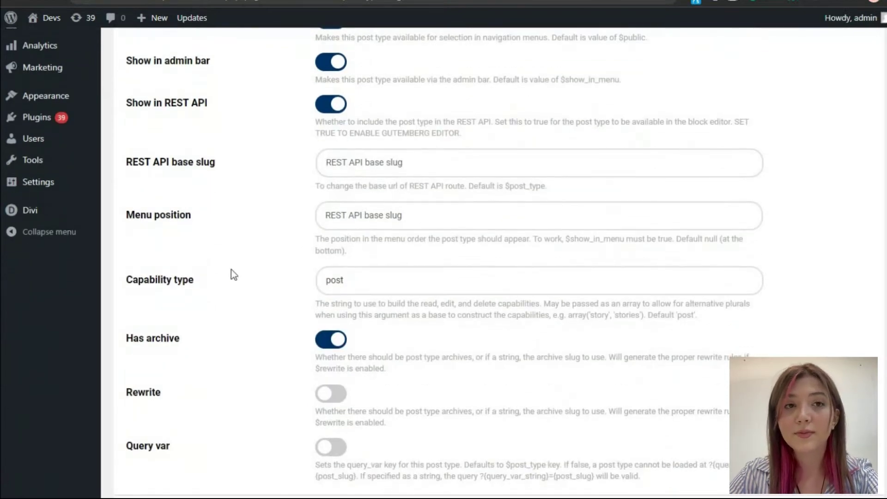
pyautogui.moveTo(345, 280); pyautogui.dragTo(299, 287)
pyautogui.click(286, 289)
pyautogui.scroll(-2, 284, 264)
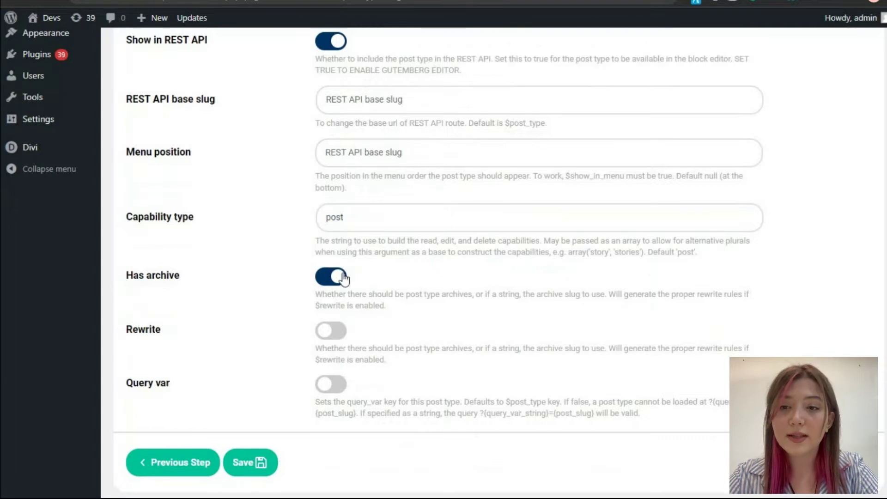
pyautogui.click(252, 464)
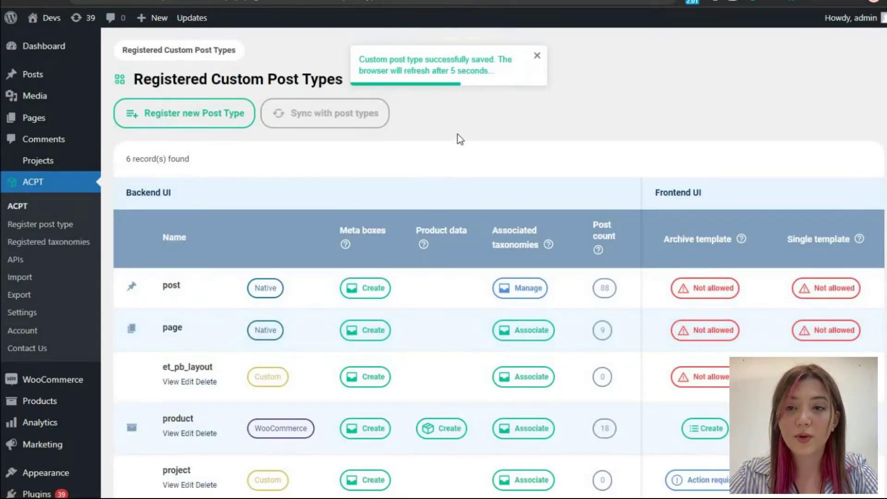
# - Open Movie > All Movies to see the list containing only Movie 1
pyautogui.scroll(-3, 431, 115)
pyautogui.scroll(1, 300, 211)
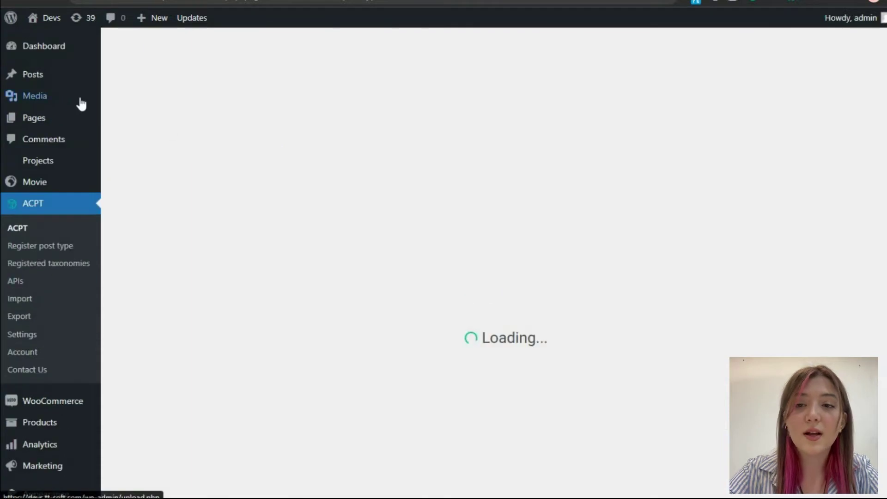
pyautogui.moveTo(24, 187)
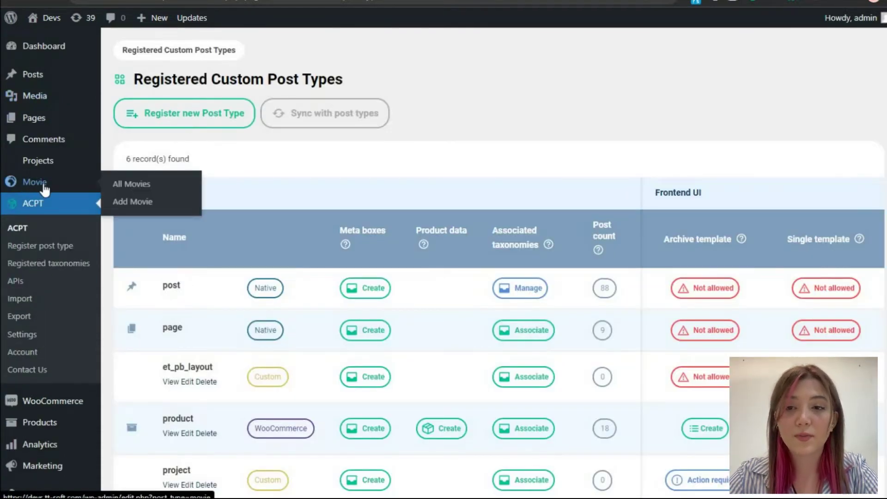
pyautogui.click(133, 185)
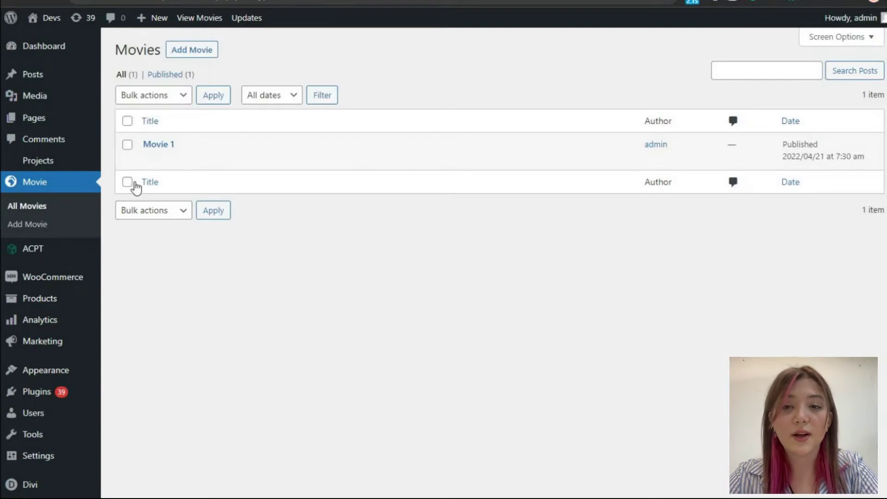
# - Start a new movie titled 'Test Post' and add body text
pyautogui.click(214, 55)
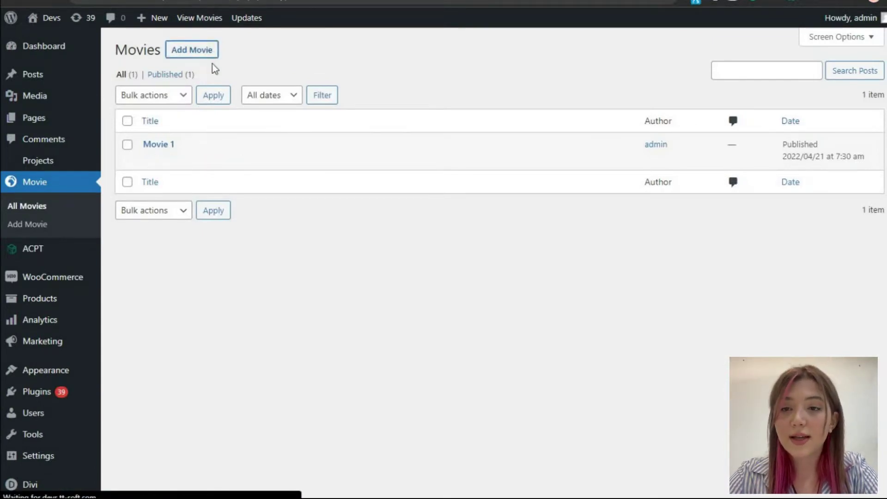
pyautogui.write('Test Post')
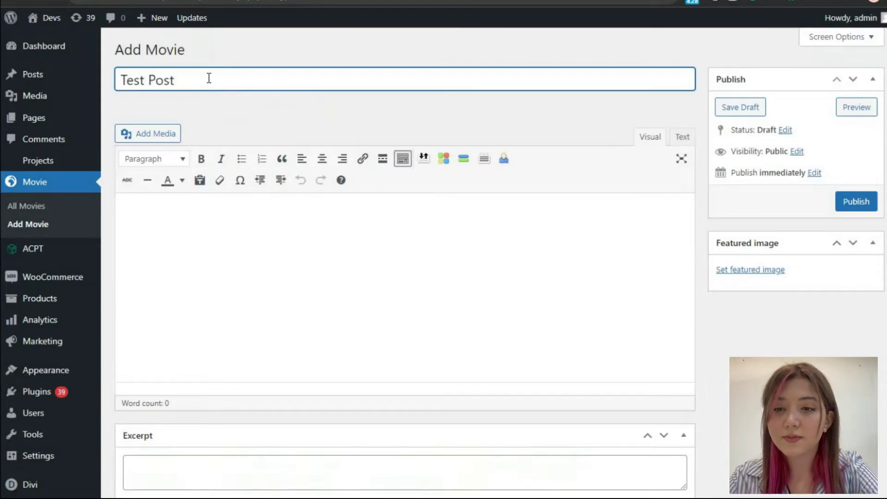
pyautogui.click(225, 231)
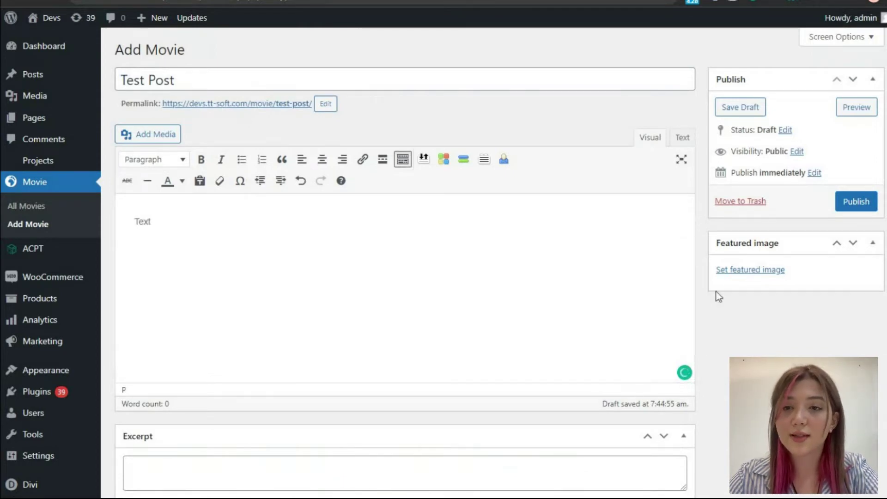
# - Set the autumn-forest photo as featured image, publish the movie, and preview it
pyautogui.click(737, 271)
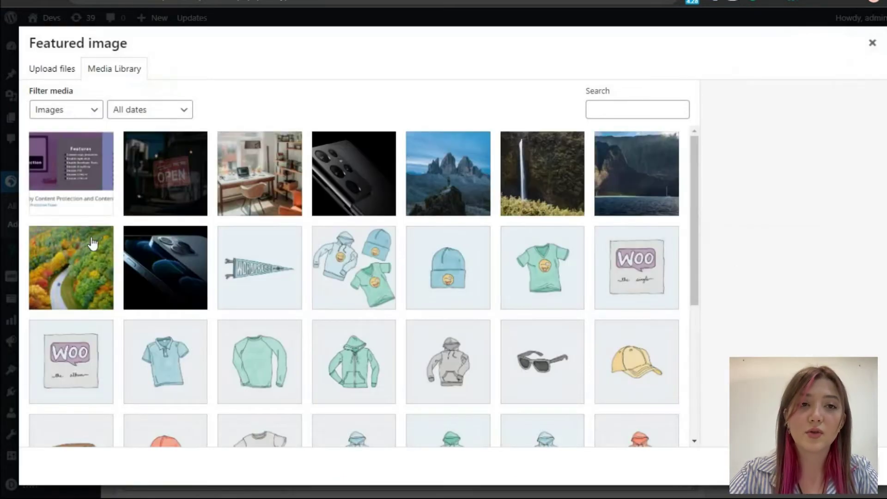
pyautogui.click(71, 268)
pyautogui.click(845, 466)
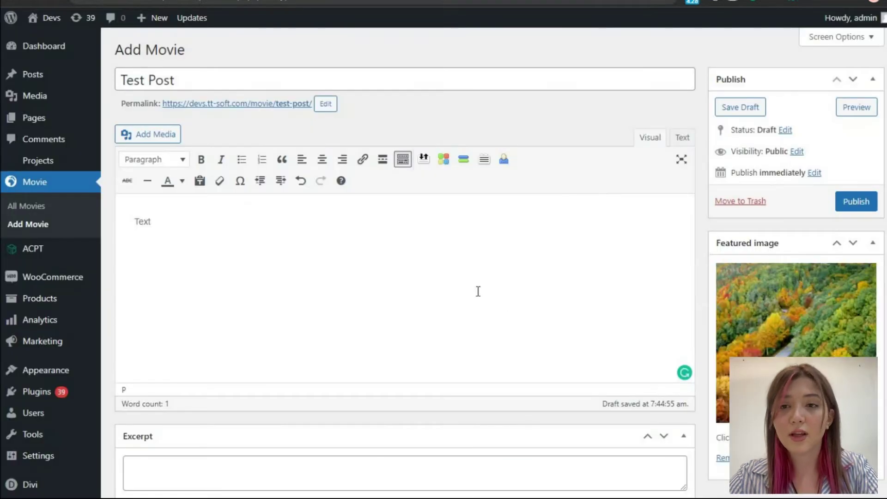
pyautogui.click(861, 204)
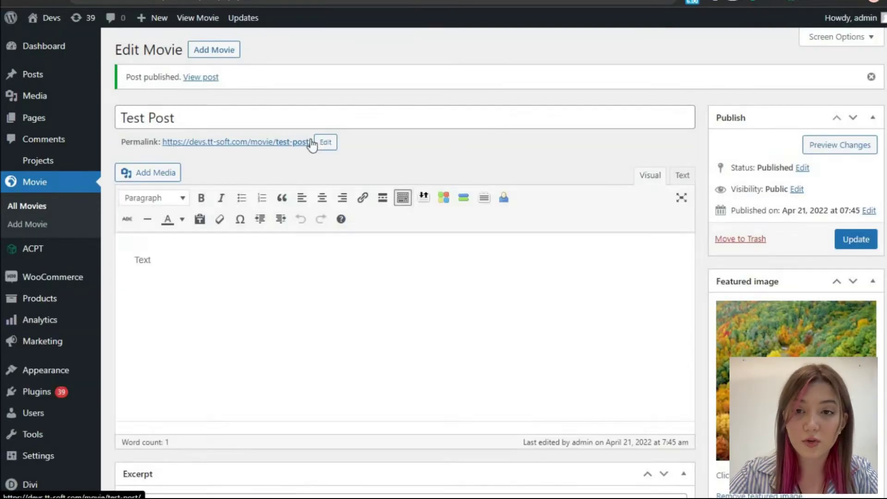
pyautogui.click(850, 146)
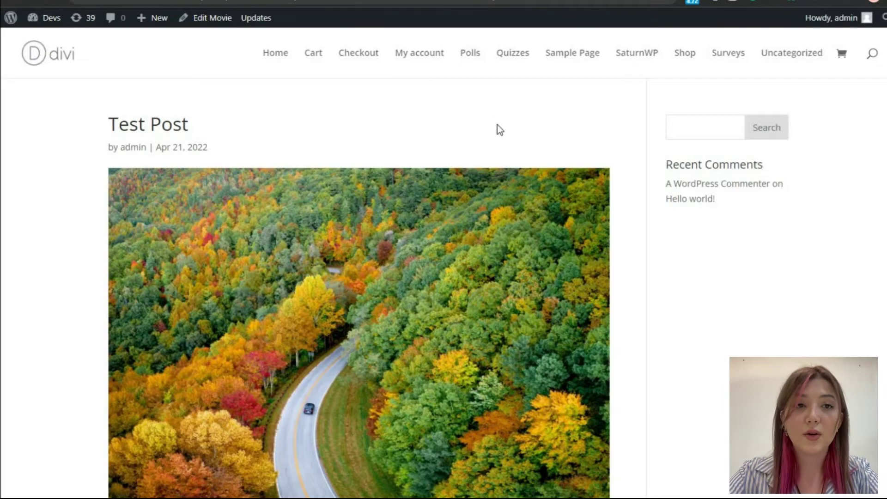
# - Check Test Post on the live site, close that tab, and go to ACPT's main page
pyautogui.scroll(-3, 455, 186)
pyautogui.scroll(4, 328, 249)
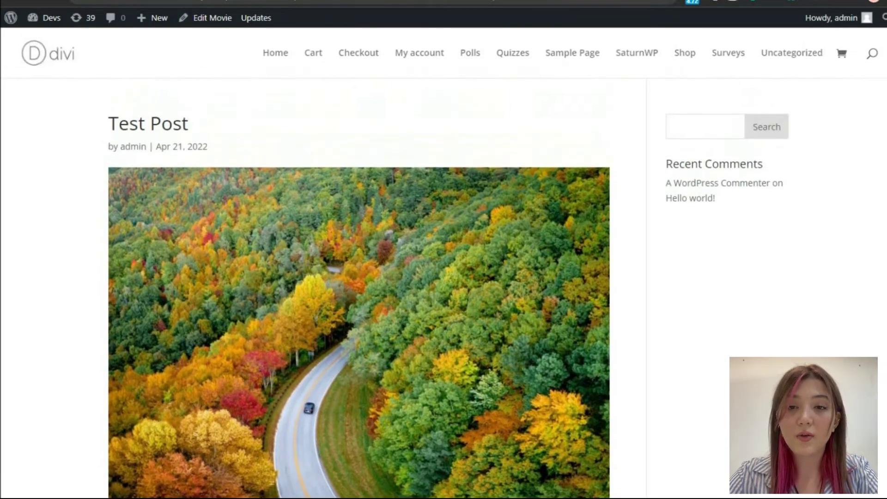
pyautogui.hotkey('ctrl', 'w')
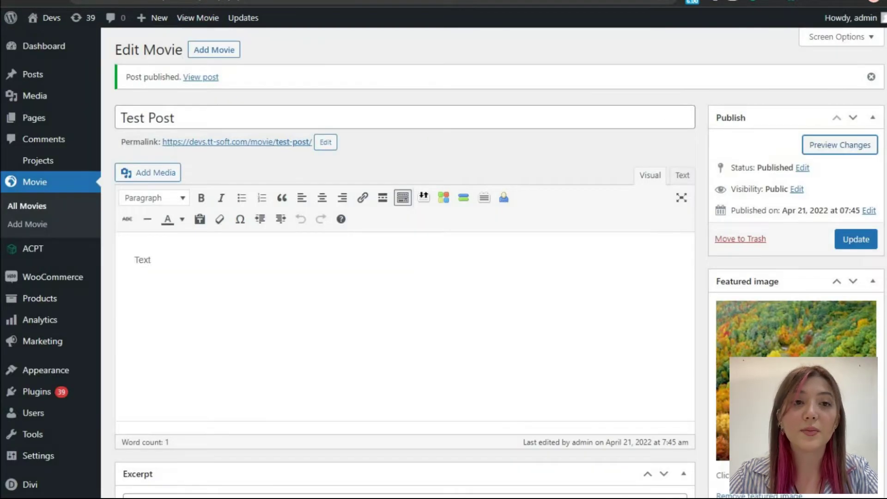
pyautogui.moveTo(41, 252)
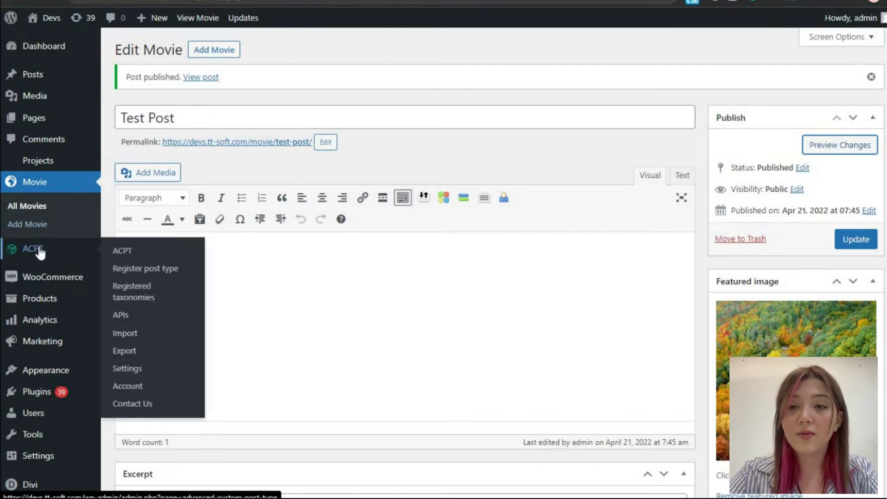
pyautogui.click(137, 252)
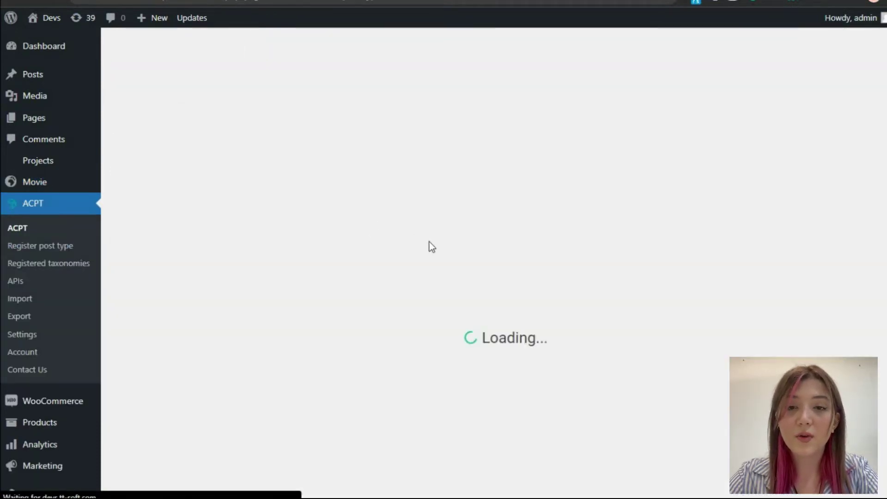
# - Confirm All Movies lists both movies, then return to ACPT's post types overview
pyautogui.scroll(-3, 429, 244)
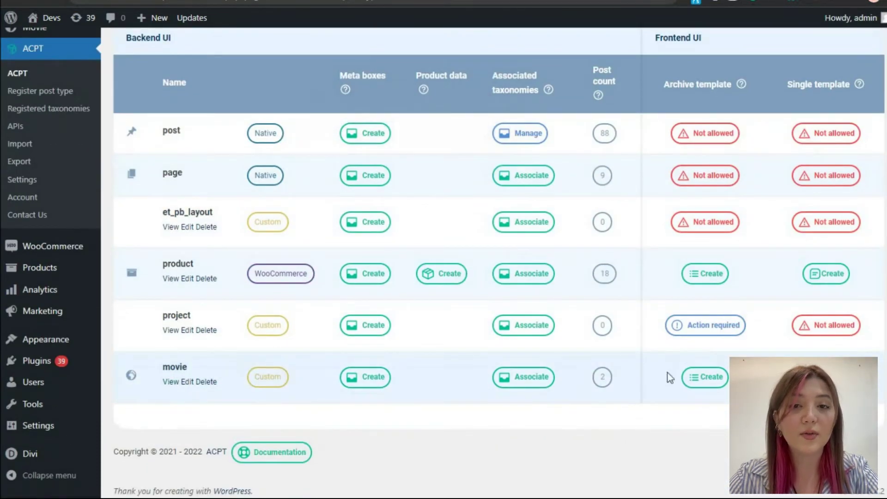
pyautogui.scroll(1, 55, 185)
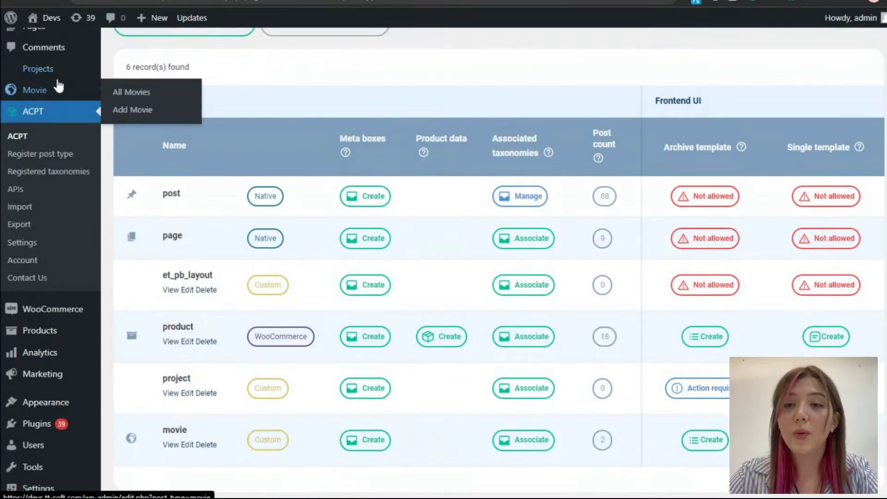
pyautogui.click(58, 87)
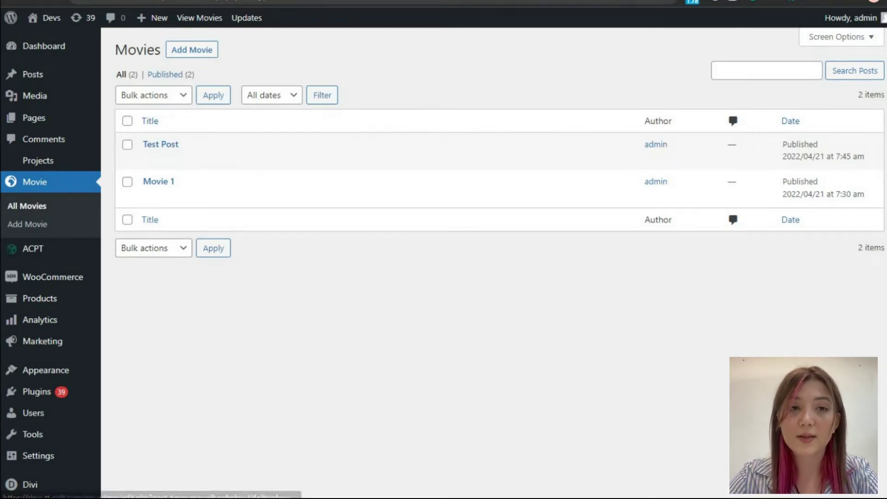
pyautogui.click(277, 1)
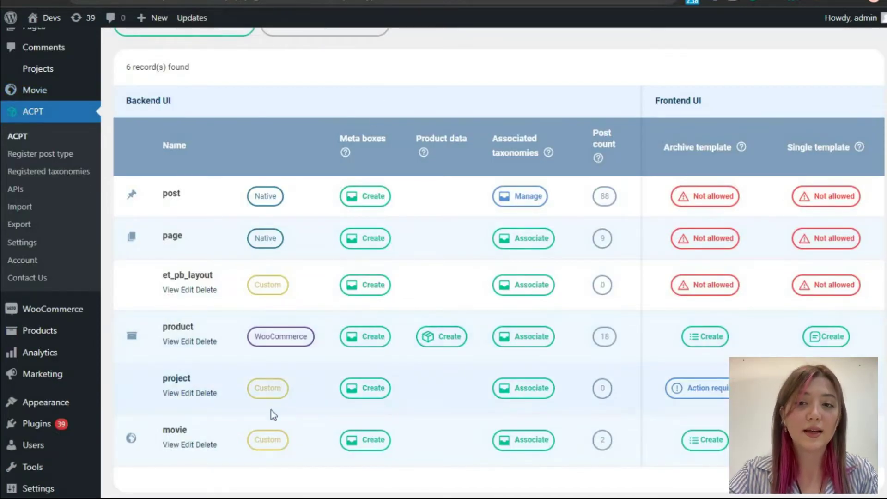
# - Create a movie meta box with a text field 'Meta' defaulting to meta_value, and save it
pyautogui.click(369, 442)
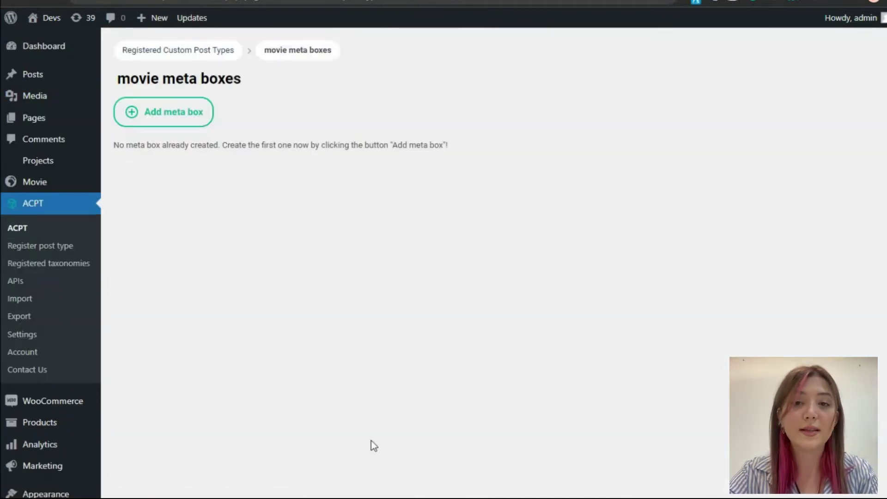
pyautogui.click(146, 116)
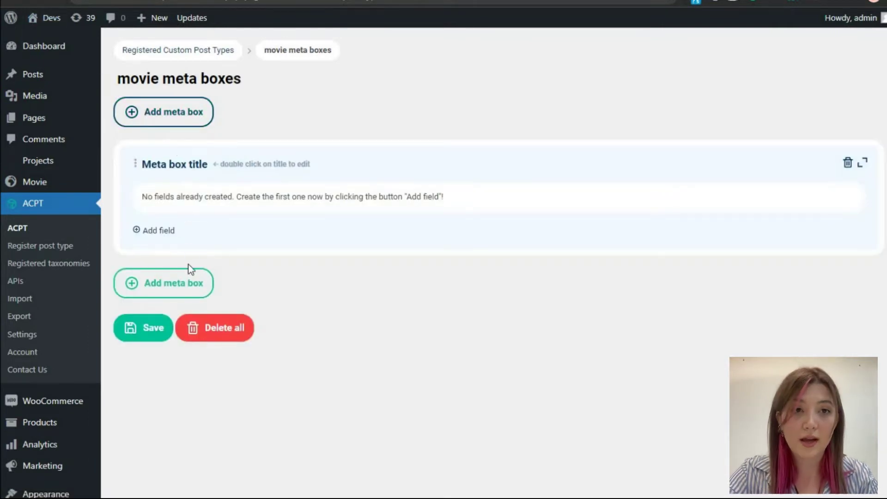
pyautogui.click(155, 230)
pyautogui.click(234, 300)
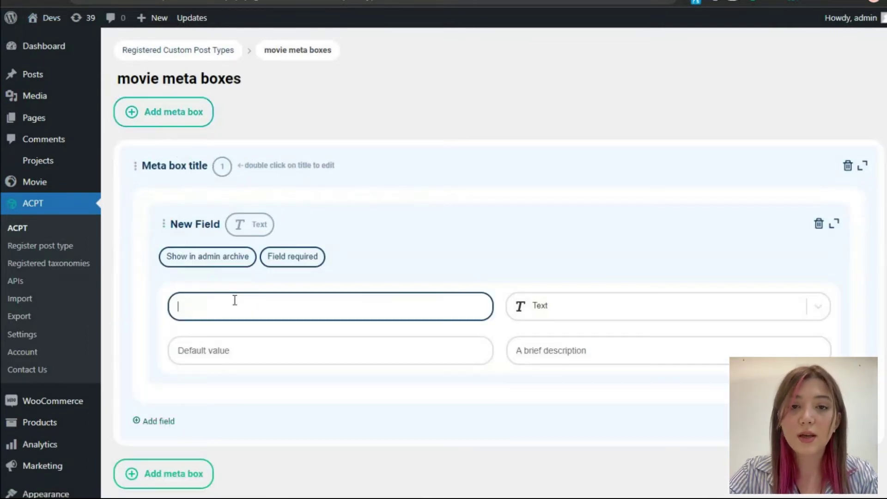
pyautogui.click(184, 260)
pyautogui.click(206, 301)
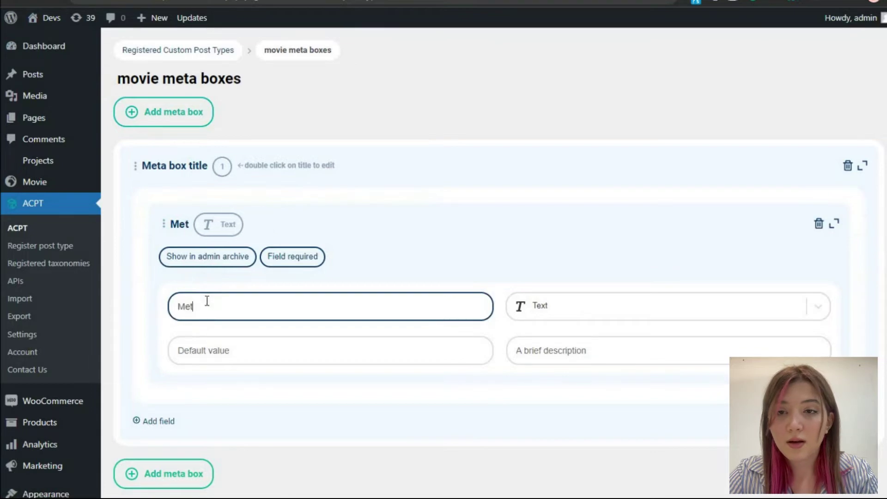
pyautogui.scroll(-1, 331, 364)
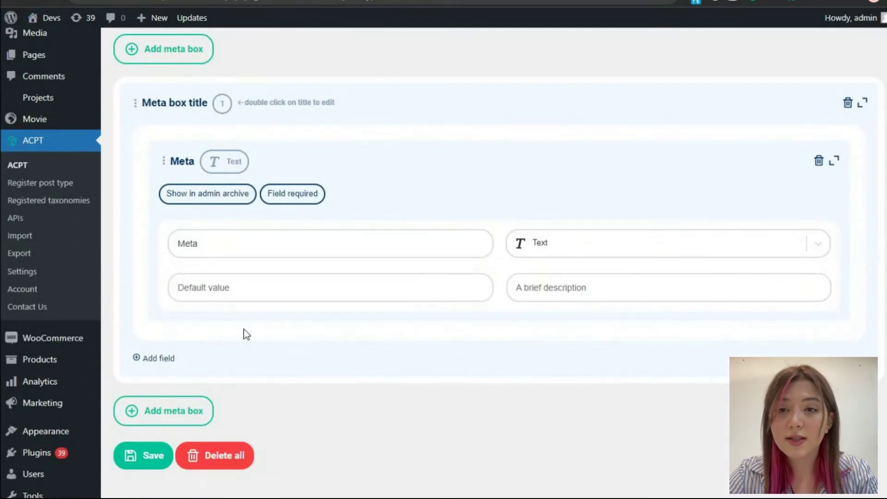
pyautogui.click(229, 292)
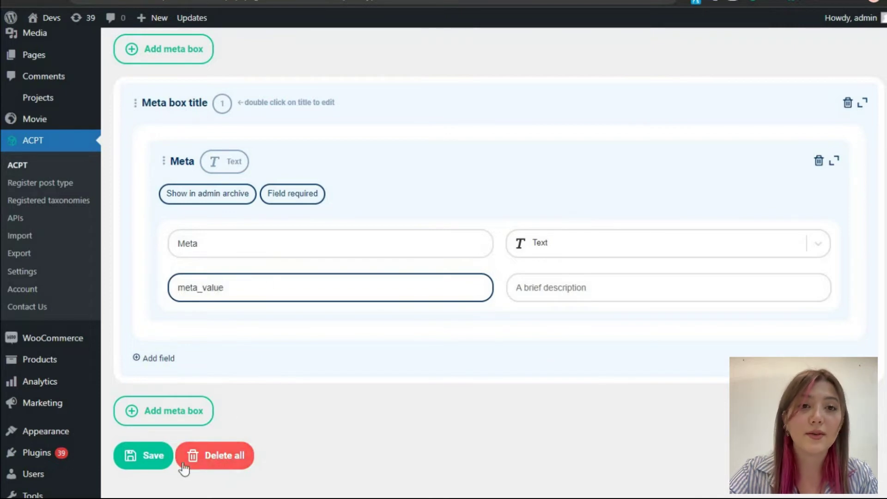
pyautogui.click(148, 456)
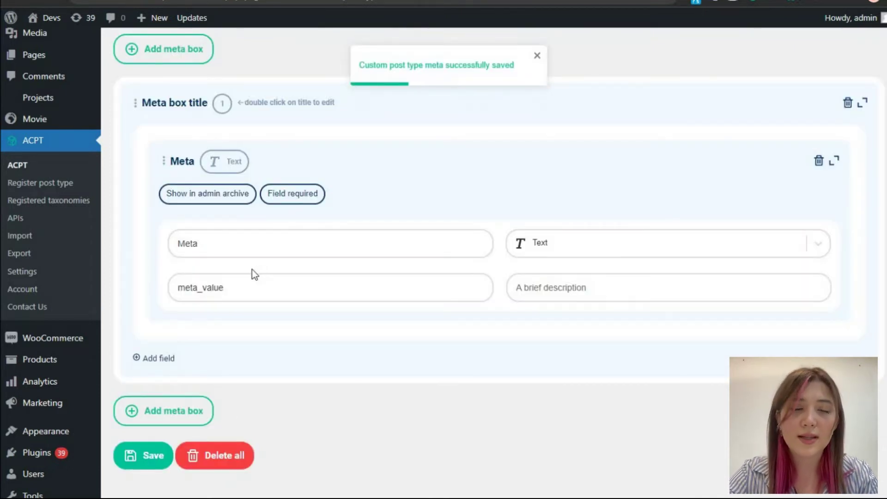
# - Return to the registered post types list to confirm the new meta box
pyautogui.click(17, 165)
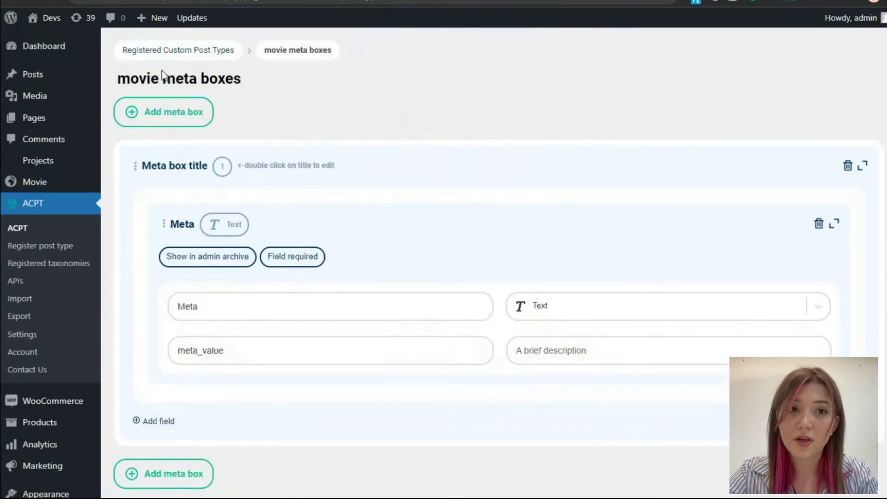
pyautogui.scroll(-3, 327, 162)
pyautogui.moveTo(382, 406)
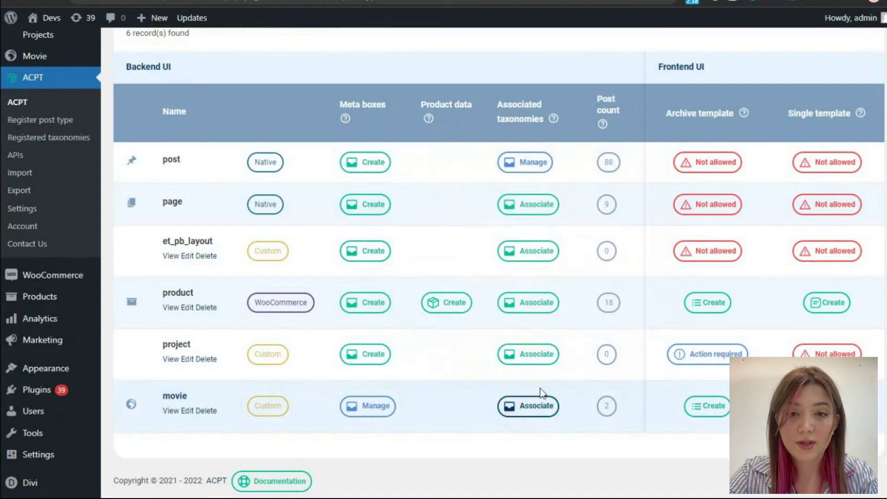
# - Start a new taxonomy with slug new-tax, singular label Taxonomy and plural Taxonomies
pyautogui.click(61, 138)
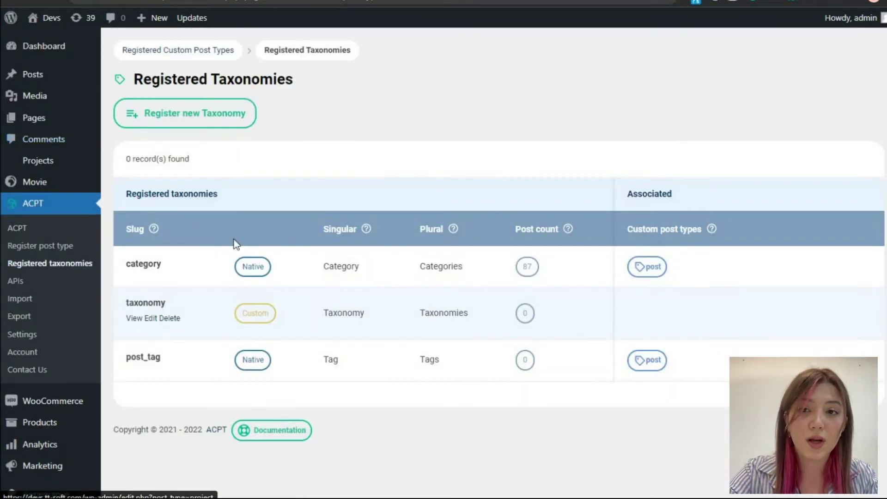
pyautogui.click(174, 115)
pyautogui.click(358, 221)
pyautogui.write('new')
pyautogui.click(377, 277)
pyautogui.press('Down')
pyautogui.press('Down')
pyautogui.press('Down')
pyautogui.press('Return')
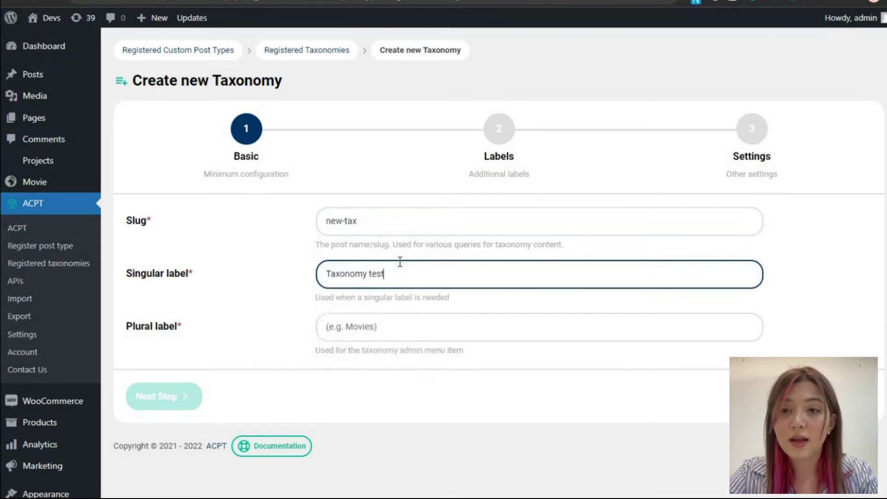
pyautogui.click(368, 327)
pyautogui.write('Taxonom')
pyautogui.click(319, 356)
pyautogui.moveTo(377, 274); pyautogui.dragTo(382, 273)
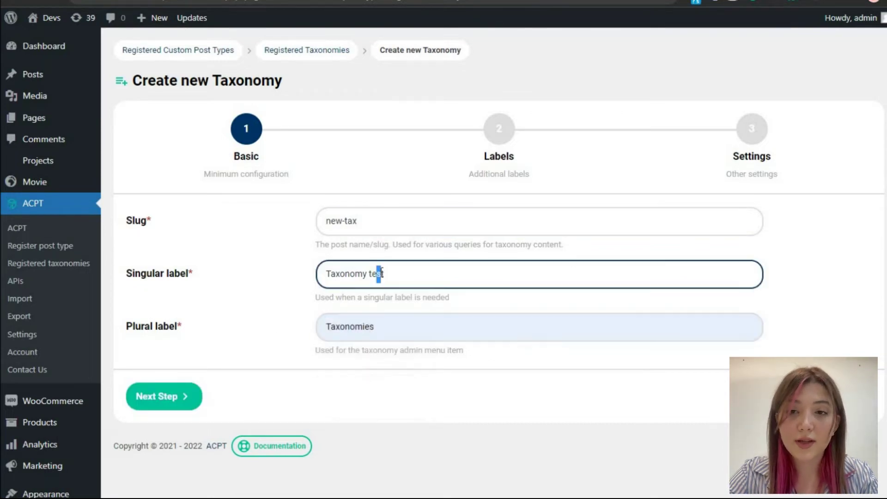
# - Step through the taxonomy's labels and settings steps, then save new-tax
pyautogui.click(159, 406)
pyautogui.scroll(-15, 314, 221)
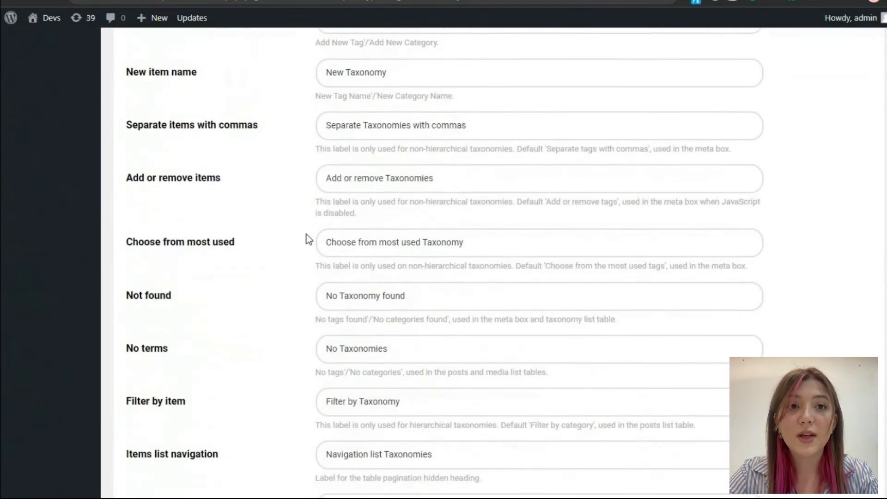
pyautogui.scroll(-6, 306, 235)
pyautogui.click(283, 402)
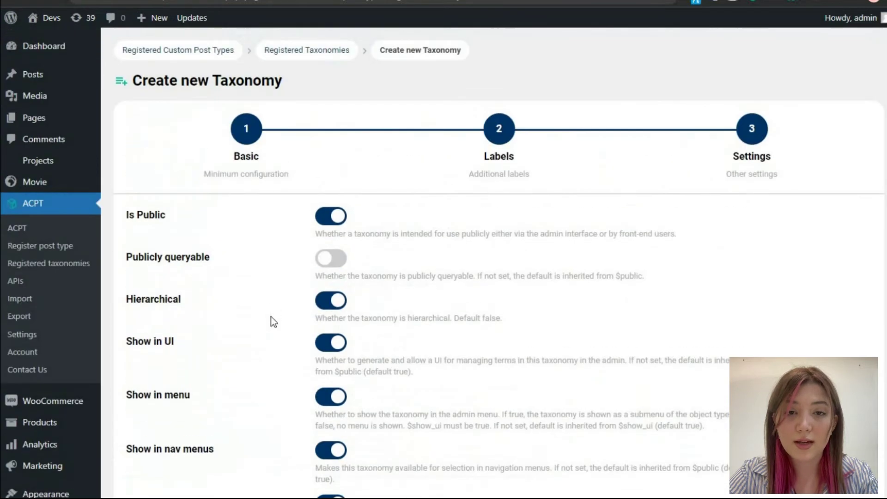
pyautogui.scroll(-8, 266, 252)
pyautogui.scroll(-6, 267, 252)
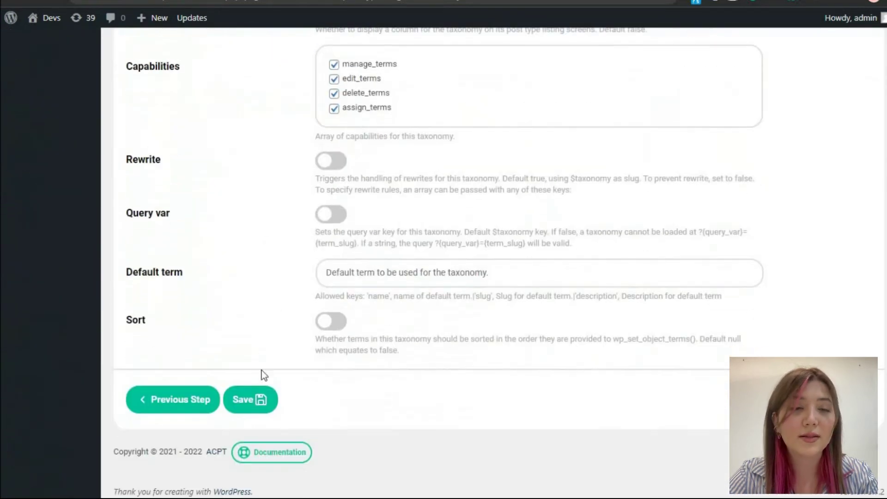
pyautogui.click(272, 401)
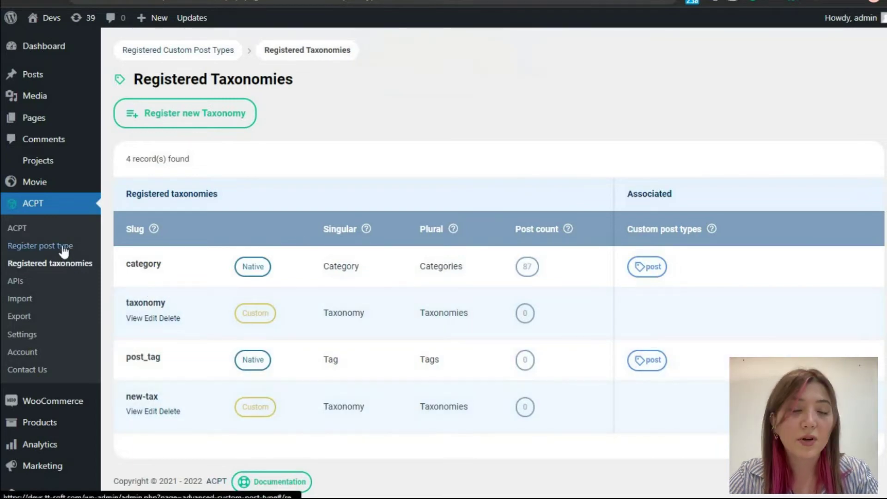
# - Associate the new-tax taxonomy with the movie post type and return to the post types list
pyautogui.click(18, 229)
pyautogui.scroll(-1, 415, 234)
pyautogui.scroll(-2, 415, 235)
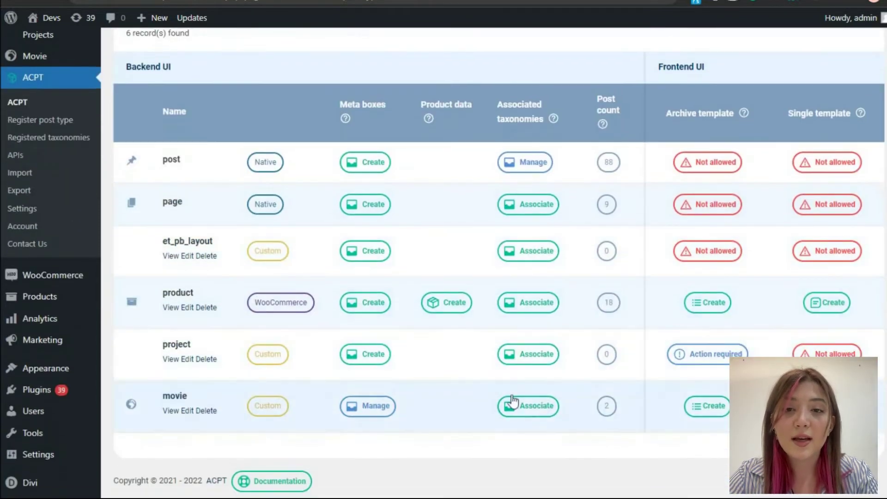
pyautogui.click(525, 407)
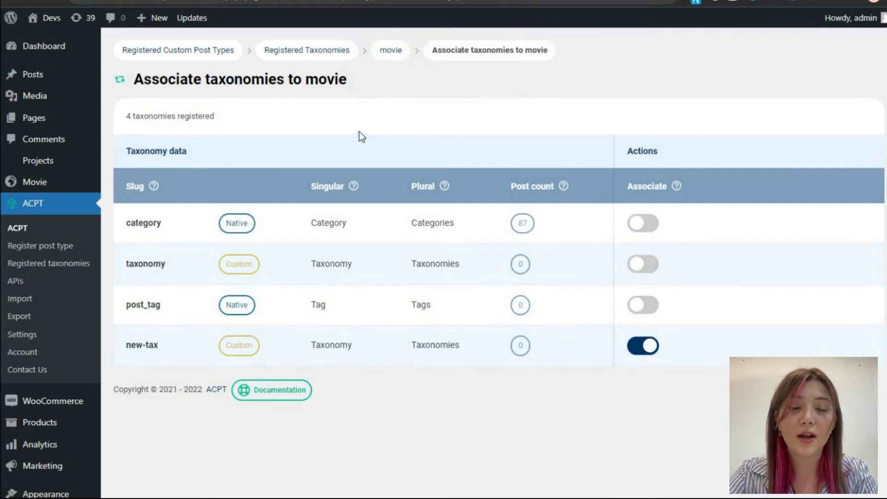
pyautogui.click(11, 183)
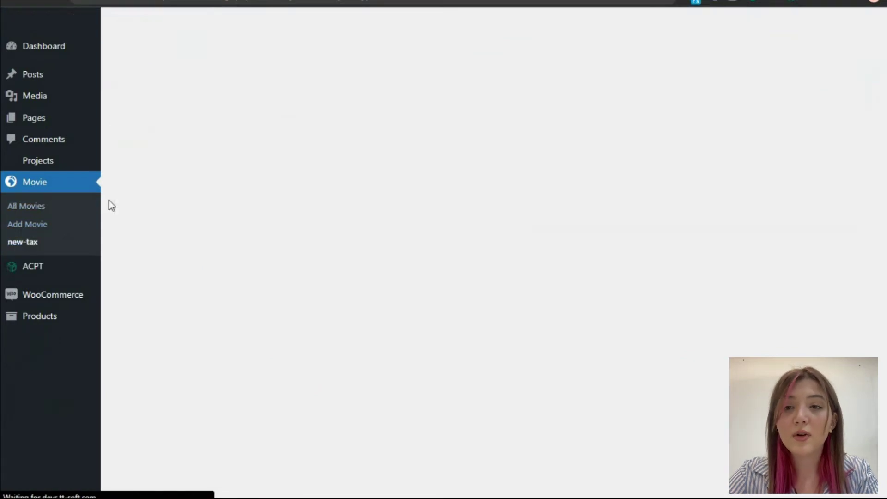
pyautogui.moveTo(32, 266)
pyautogui.click(120, 268)
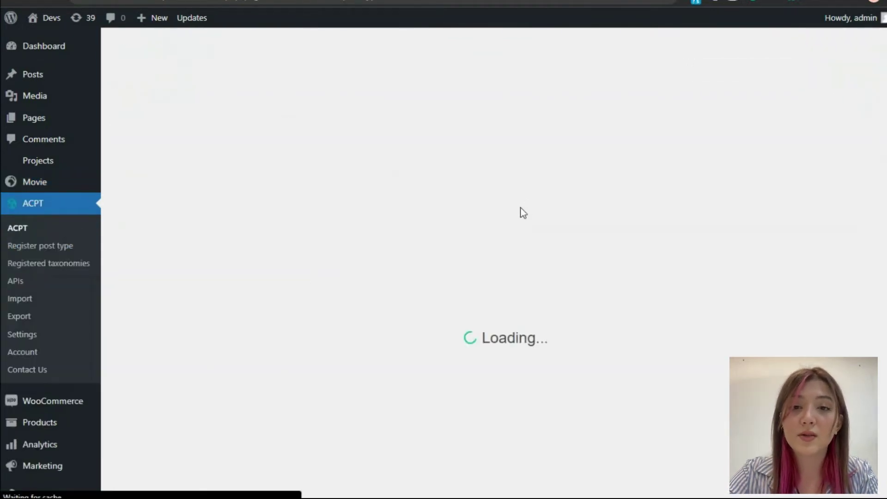
pyautogui.scroll(-3, 539, 203)
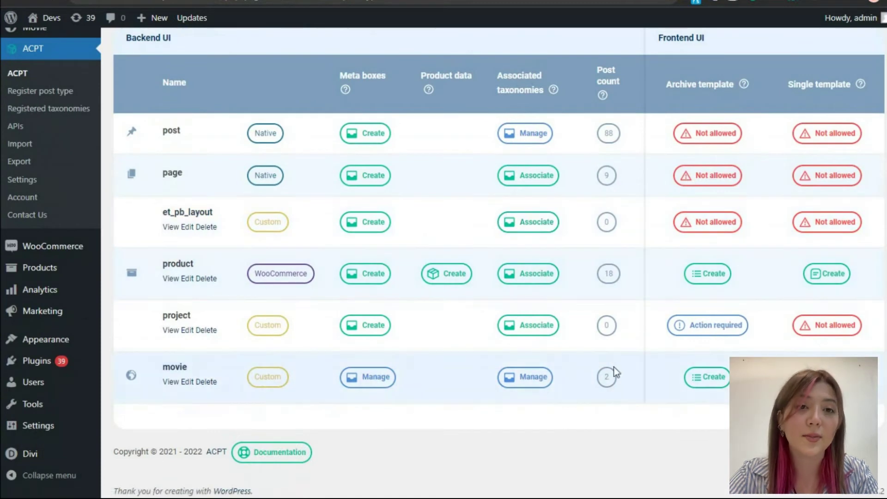
# - Start the movie archive template and add Title and Image elements to the layout
pyautogui.click(703, 380)
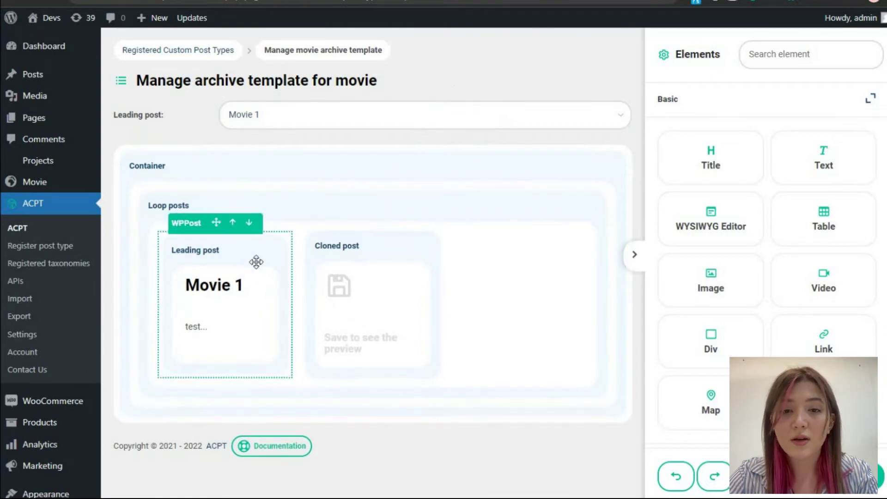
pyautogui.moveTo(709, 162); pyautogui.dragTo(226, 314)
pyautogui.moveTo(721, 277); pyautogui.dragTo(226, 324)
pyautogui.scroll(-2, 515, 254)
pyautogui.scroll(-5, 763, 238)
pyautogui.scroll(3, 761, 198)
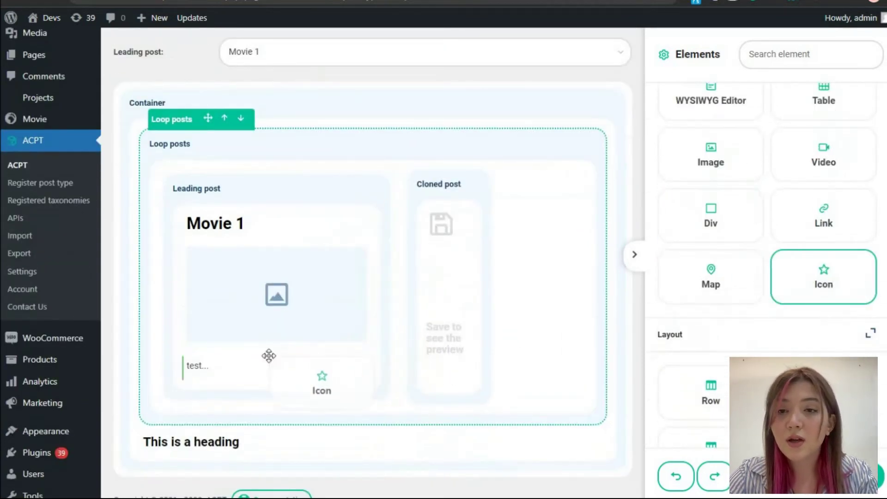
# - Place a star icon element and review its settings and the loop posts block settings
pyautogui.moveTo(269, 356); pyautogui.dragTo(295, 369)
pyautogui.click(295, 368)
pyautogui.scroll(-2, 616, 184)
pyautogui.scroll(3, 699, 71)
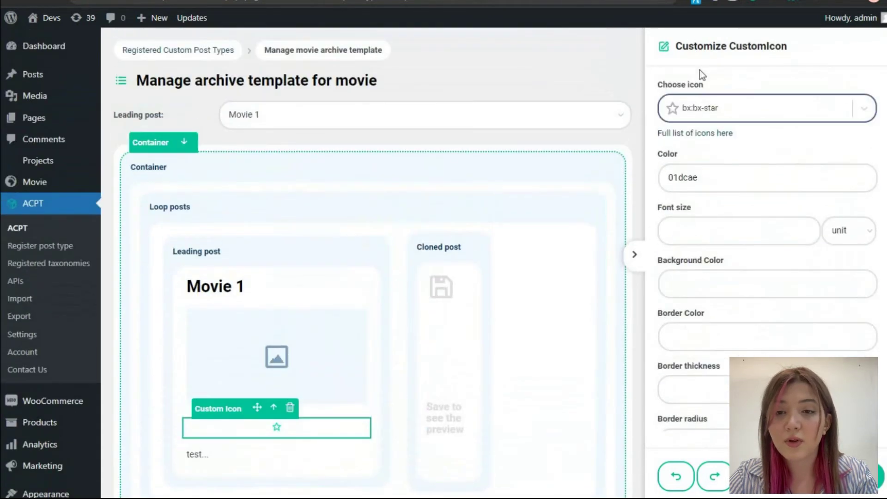
pyautogui.click(377, 206)
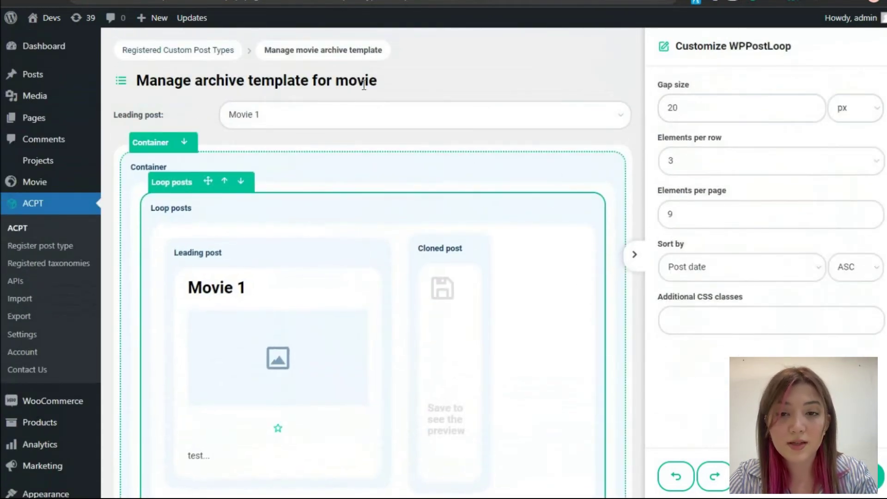
pyautogui.click(462, 64)
# - Add two Column 1/2 blocks to the leading post and save the template with Ctrl+S
pyautogui.scroll(-9, 793, 233)
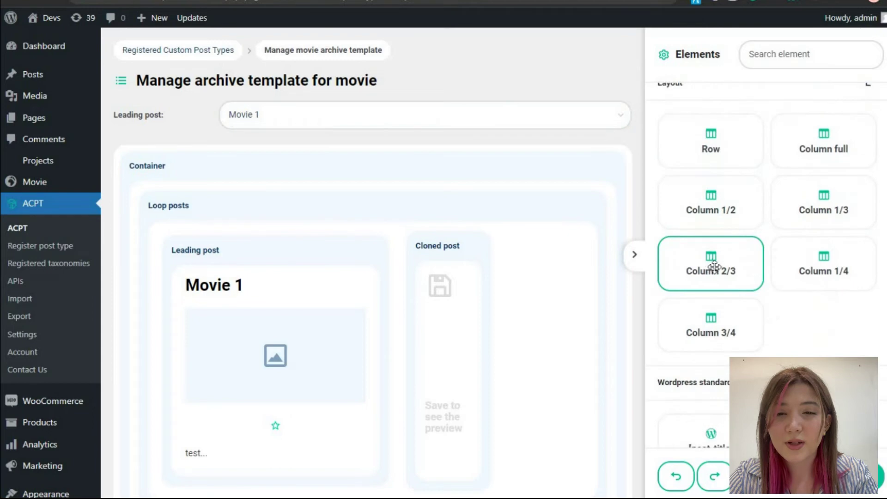
pyautogui.scroll(-3, 296, 232)
pyautogui.moveTo(697, 204)
pyautogui.mouseDown()
pyautogui.moveTo(434, 300)
pyautogui.moveTo(412, 293)
pyautogui.moveTo(539, 258)
pyautogui.moveTo(291, 303)
pyautogui.mouseUp()
pyautogui.moveTo(710, 204); pyautogui.dragTo(299, 356)
pyautogui.scroll(-3, 491, 278)
pyautogui.scroll(-4, 765, 217)
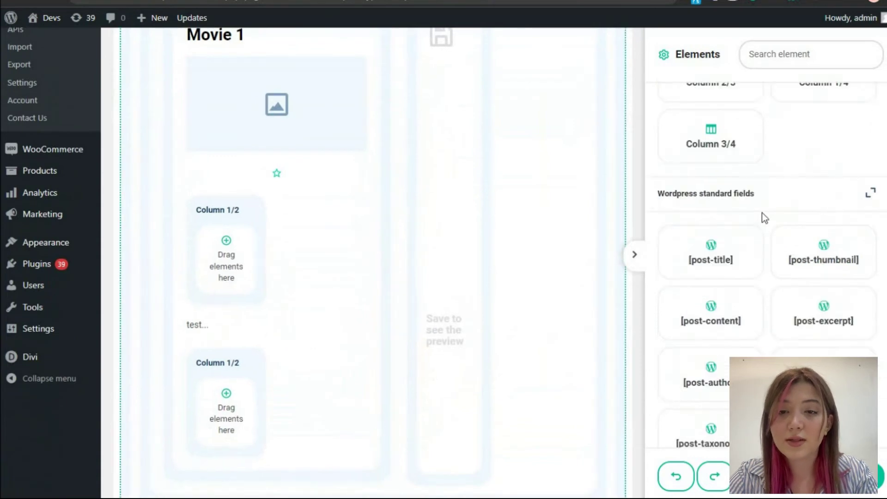
pyautogui.scroll(-10, 765, 217)
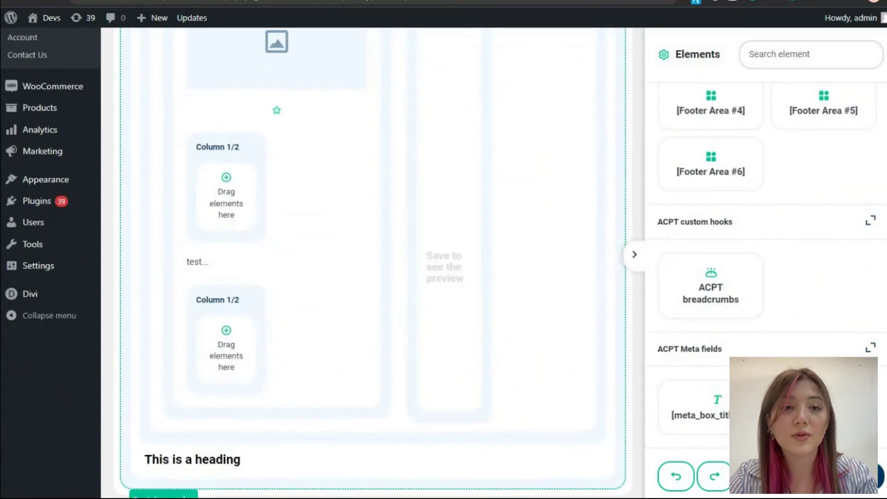
pyautogui.hotkey('ctrl', 's')
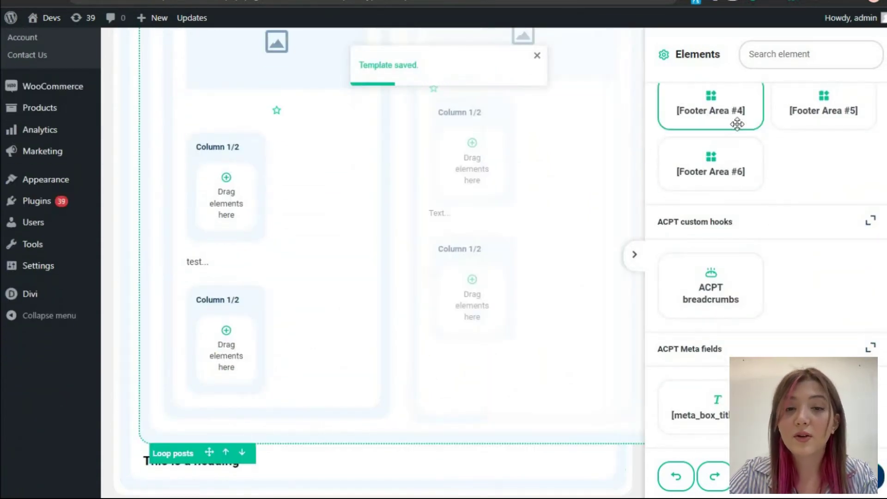
pyautogui.scroll(5, 370, 133)
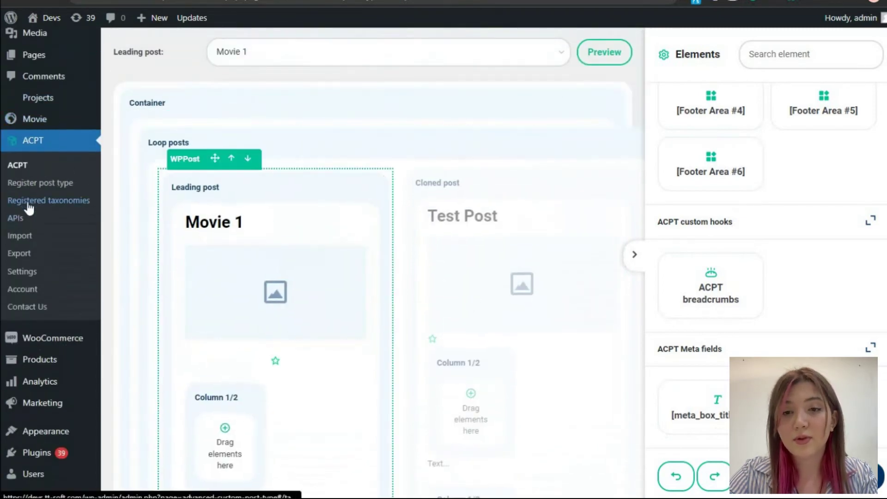
# - Go to the ACPT APIs page, discarding the unsaved template editor changes
pyautogui.click(27, 223)
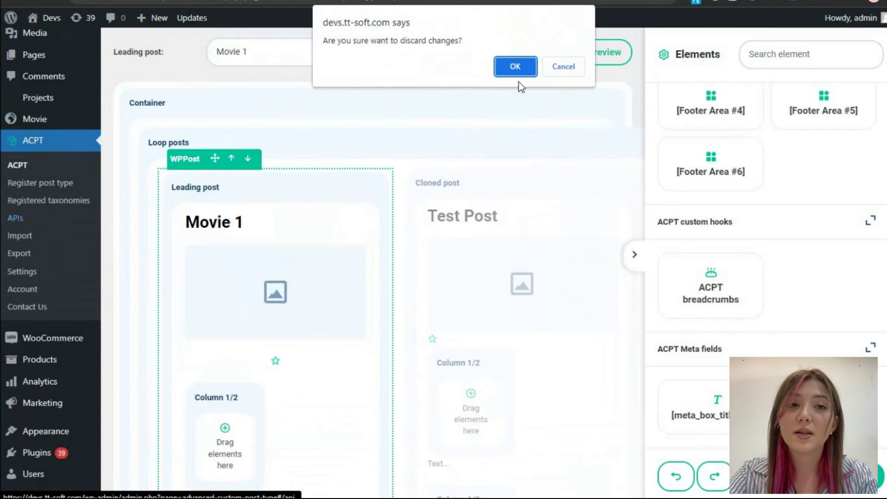
pyautogui.click(514, 66)
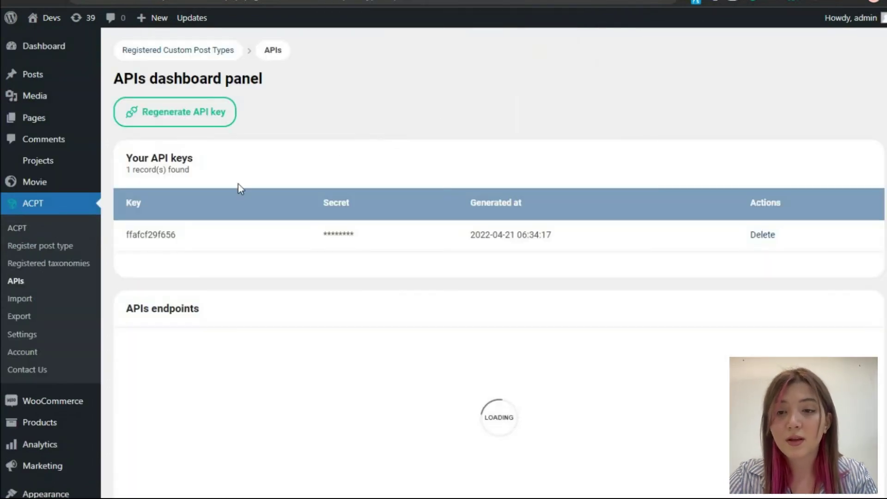
pyautogui.scroll(-7, 383, 307)
# - Expand and collapse the GET /cpt endpoint details, then go to Export data
pyautogui.click(308, 146)
pyautogui.scroll(-8, 310, 152)
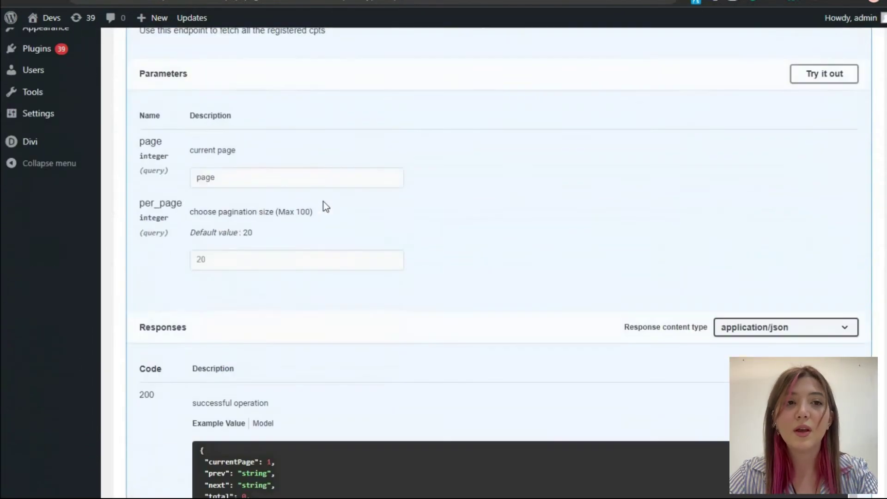
pyautogui.scroll(5, 303, 264)
pyautogui.scroll(3, 324, 153)
pyautogui.click(283, 142)
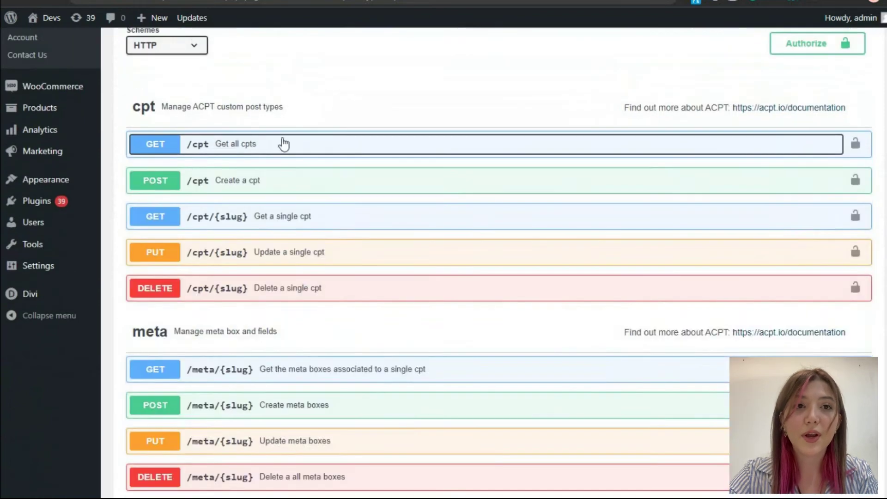
pyautogui.scroll(3, 291, 194)
pyautogui.scroll(4, 184, 175)
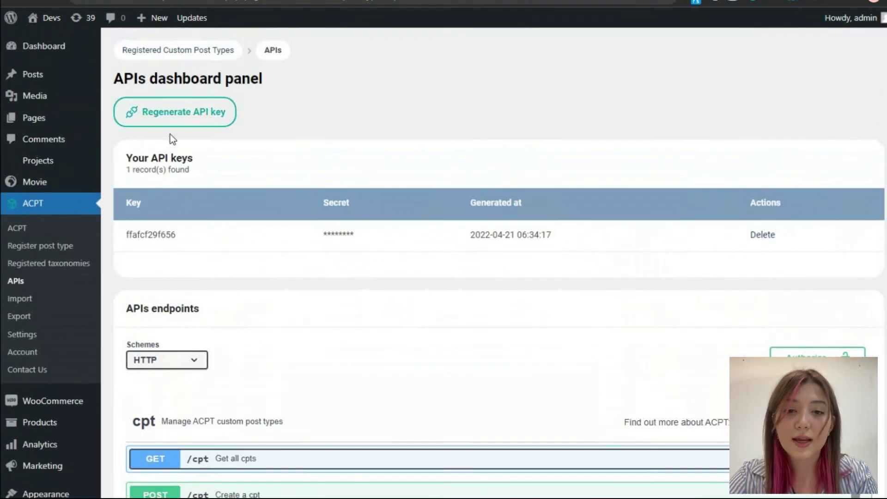
pyautogui.click(19, 317)
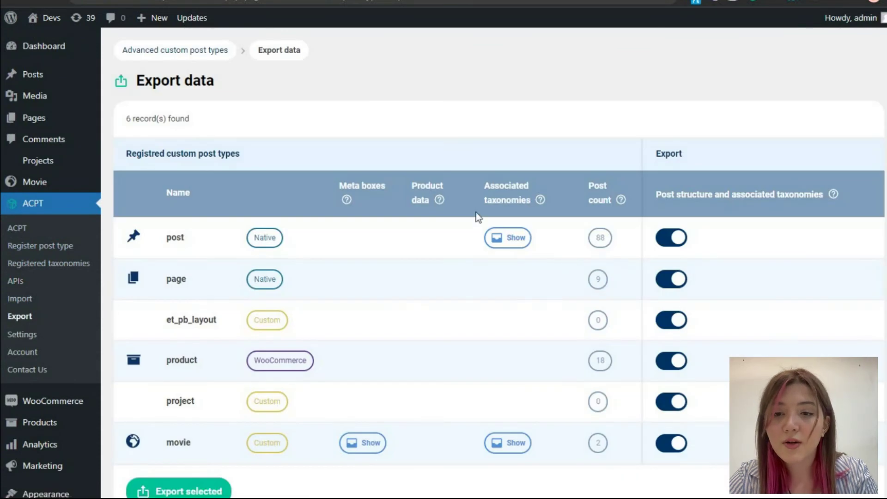
# - Export all six post types, with every toggle left on, to a downloaded .acpt file
pyautogui.click(672, 238)
pyautogui.click(672, 238)
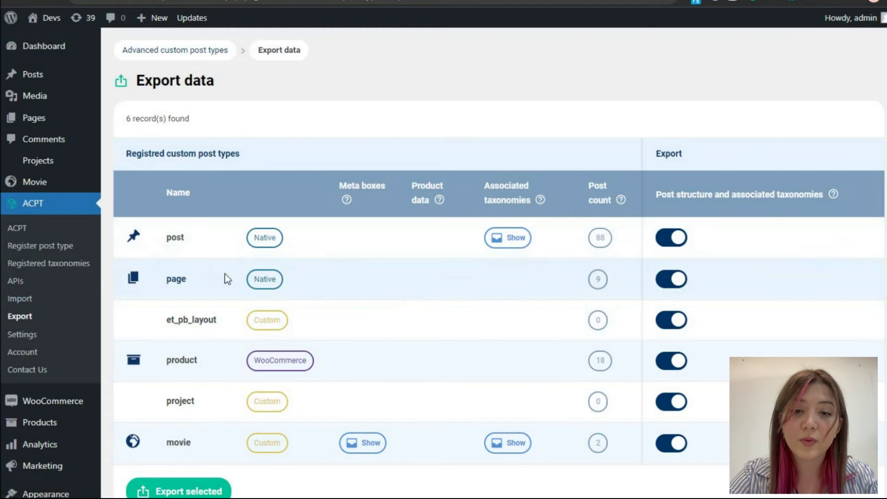
pyautogui.scroll(-1, 227, 268)
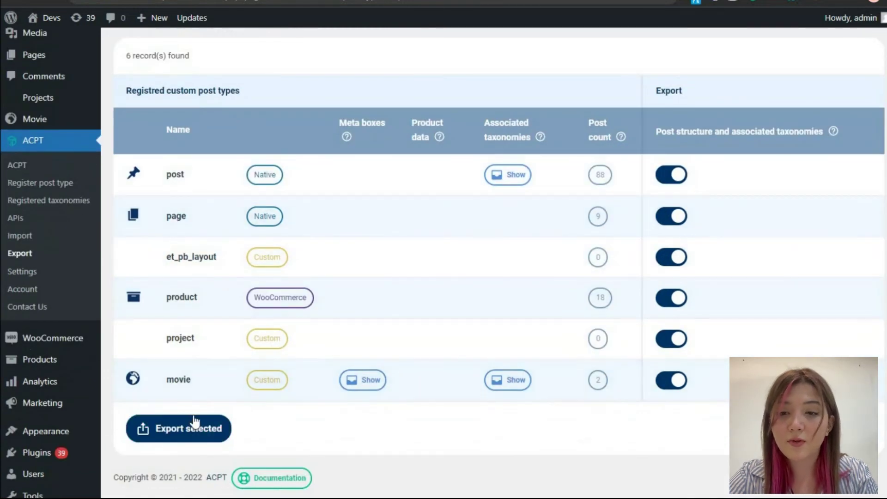
pyautogui.click(190, 435)
pyautogui.scroll(-2, 224, 337)
pyautogui.scroll(1, 222, 370)
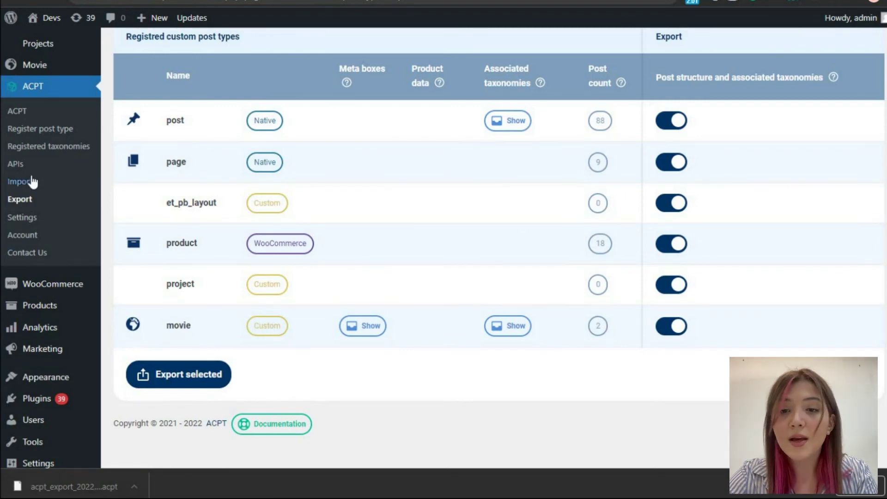
pyautogui.click(19, 181)
# - Try dropping the .acpt backup on Import, then check the Settings records-per-page and Google Maps key fields
pyautogui.moveTo(369, 333); pyautogui.dragTo(478, 259)
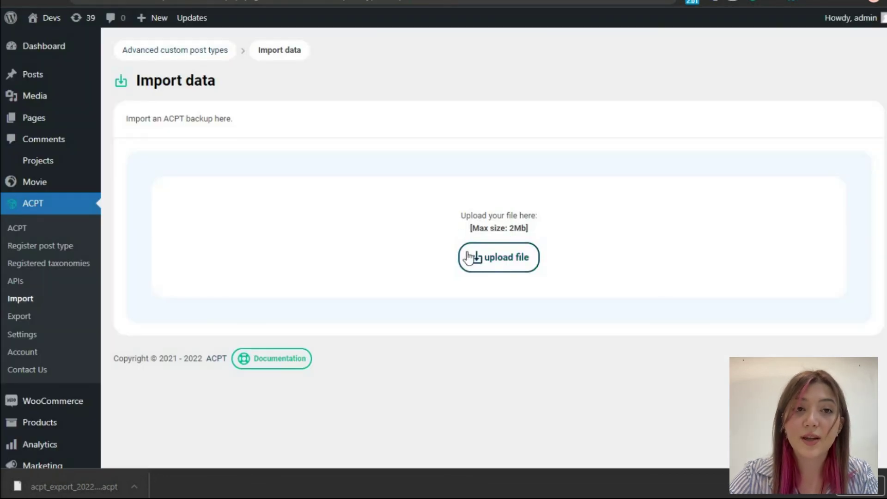
pyautogui.click(23, 334)
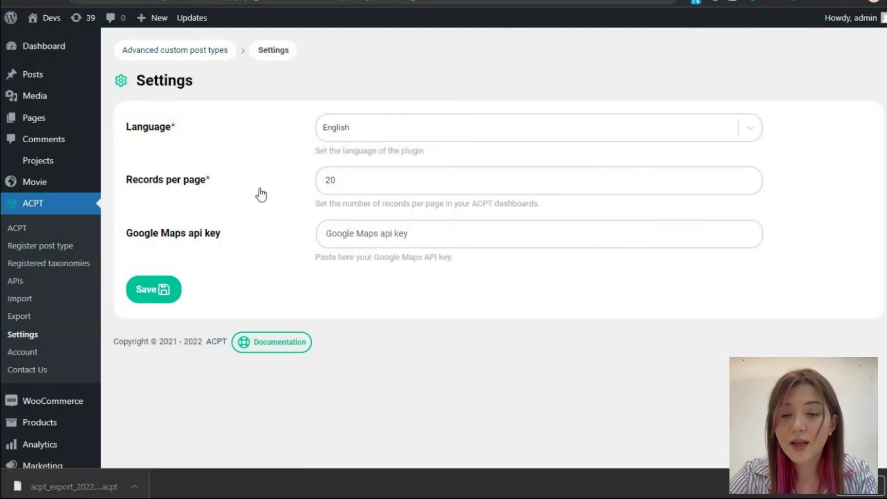
pyautogui.click(337, 179)
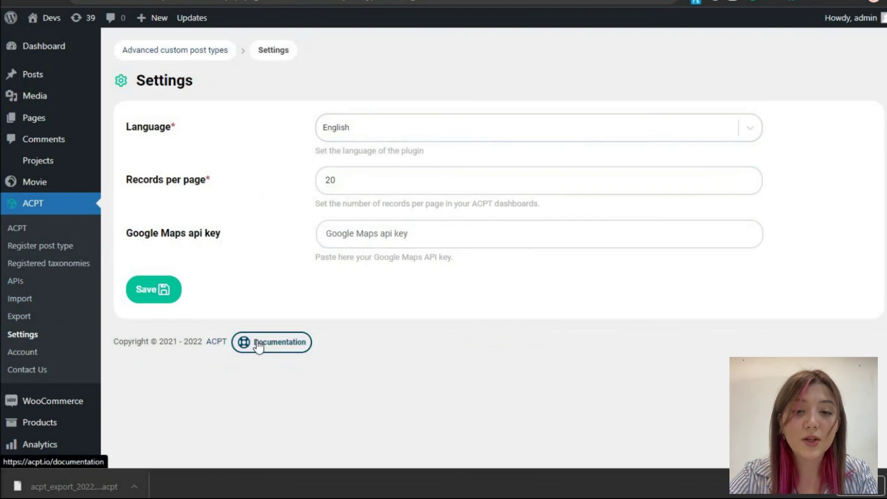
pyautogui.click(388, 234)
pyautogui.click(135, 238)
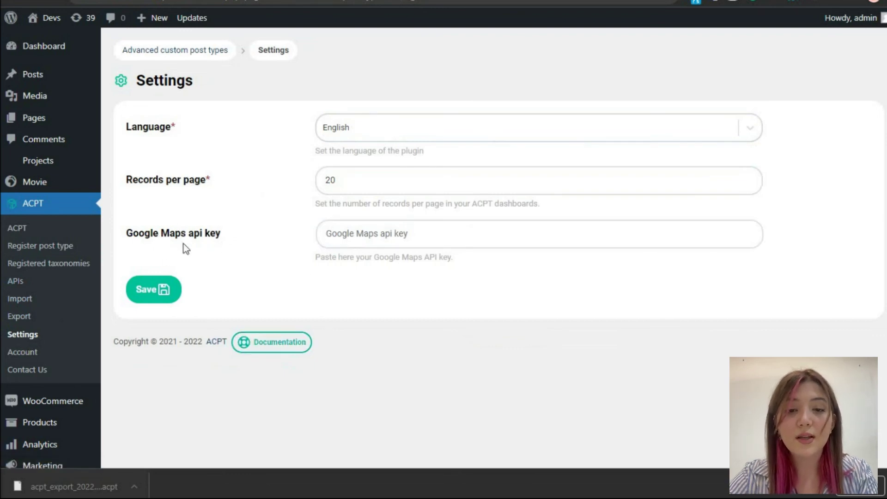
pyautogui.click(373, 243)
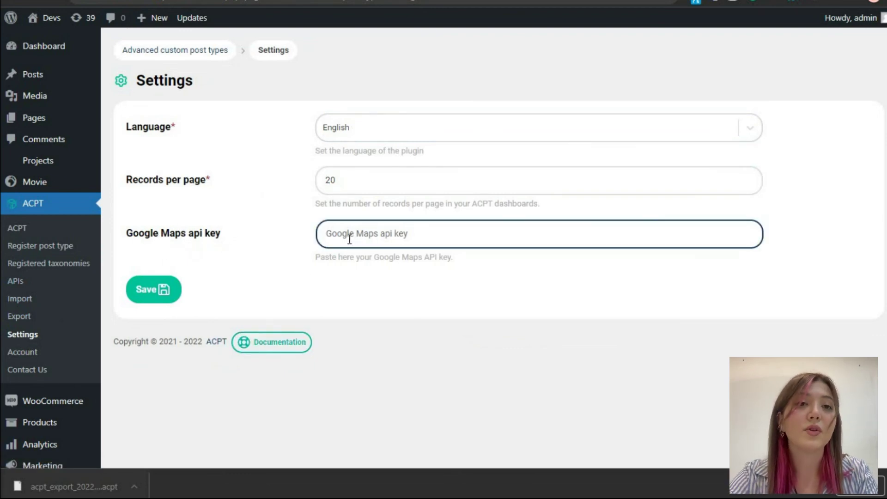
pyautogui.click(241, 250)
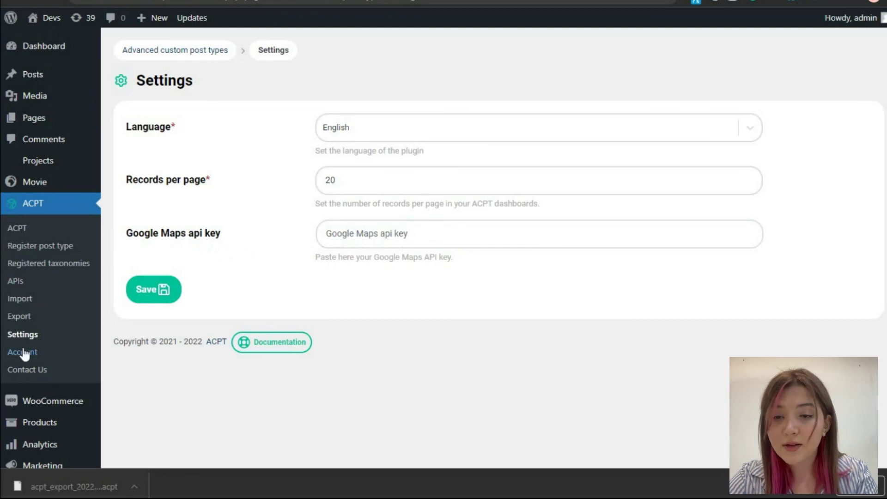